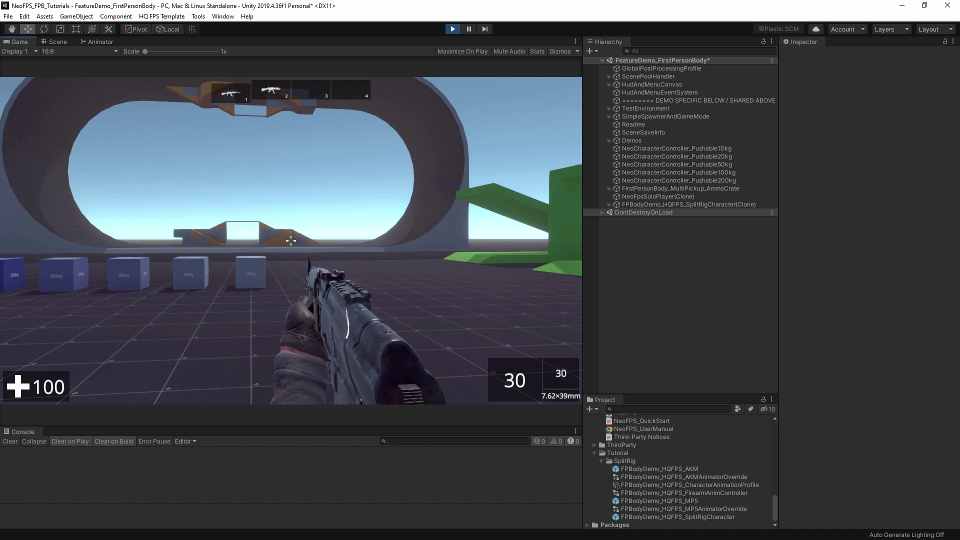
Walk the AKM-equipped character toward the green ramp and weight cubes, then pause and switch to Chrome.
key("w")
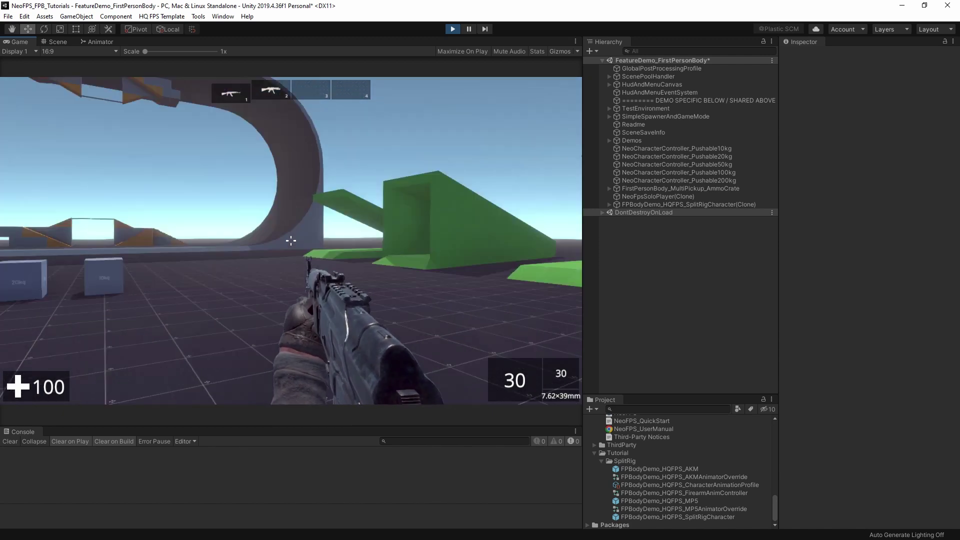
key("w")
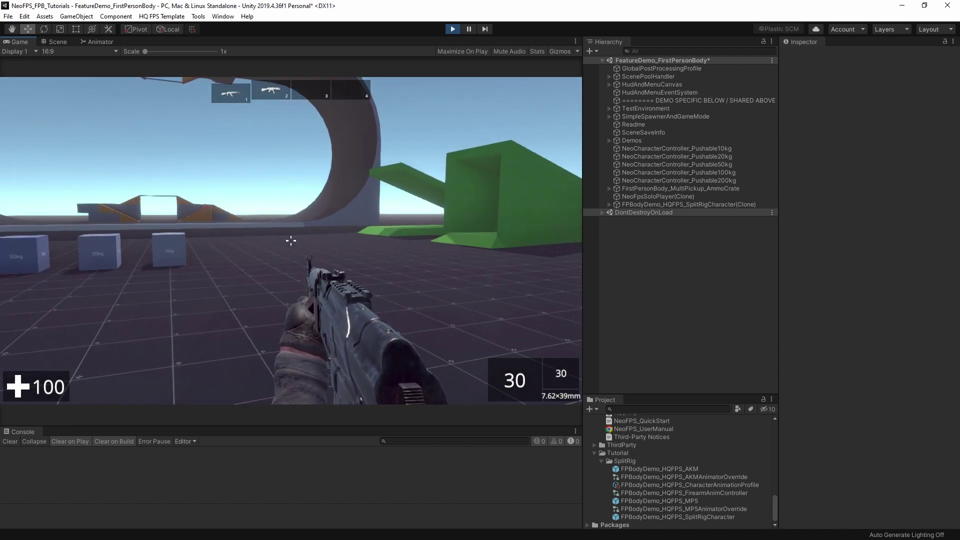
key("Escape")
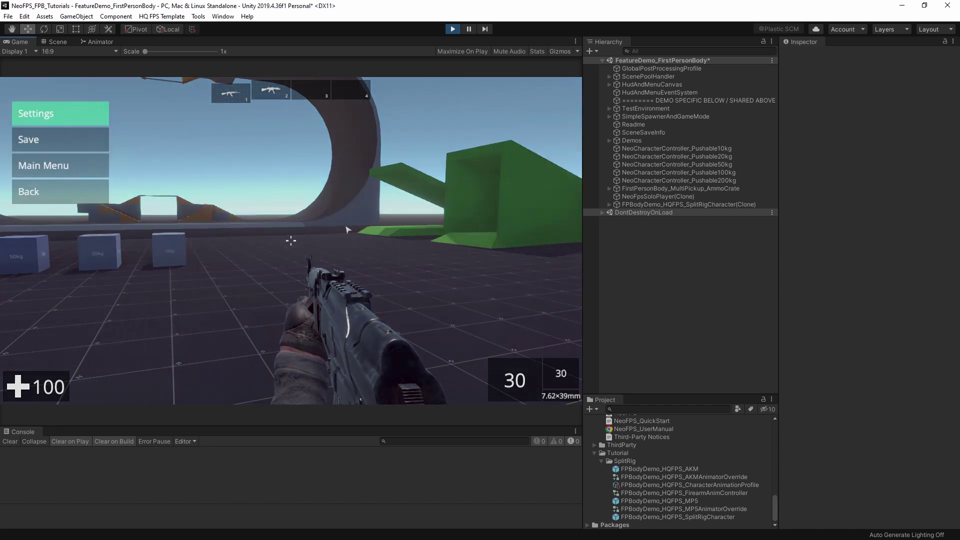
key("alt+Tab")
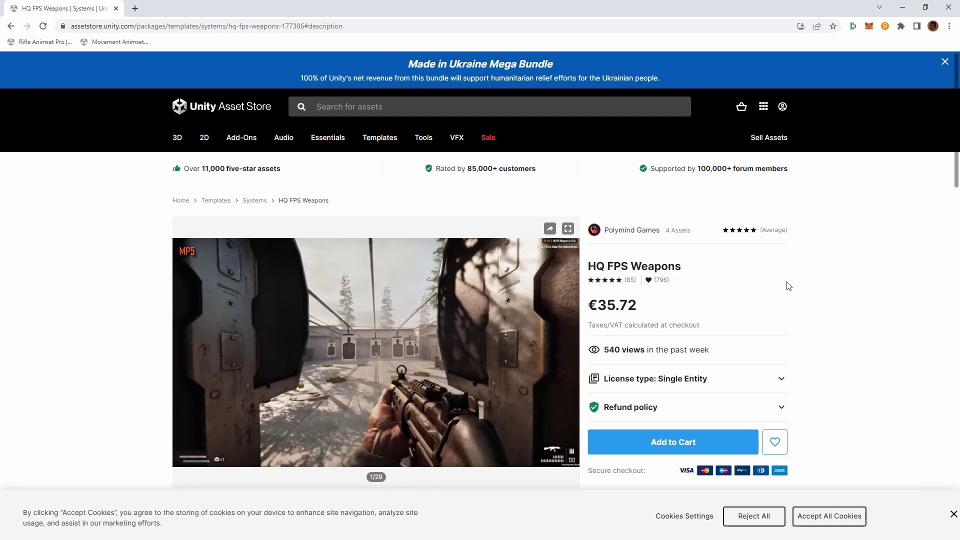
Scroll down the HQ FPS Weapons product page in Chrome.
scroll(432, 320, "down", 1)
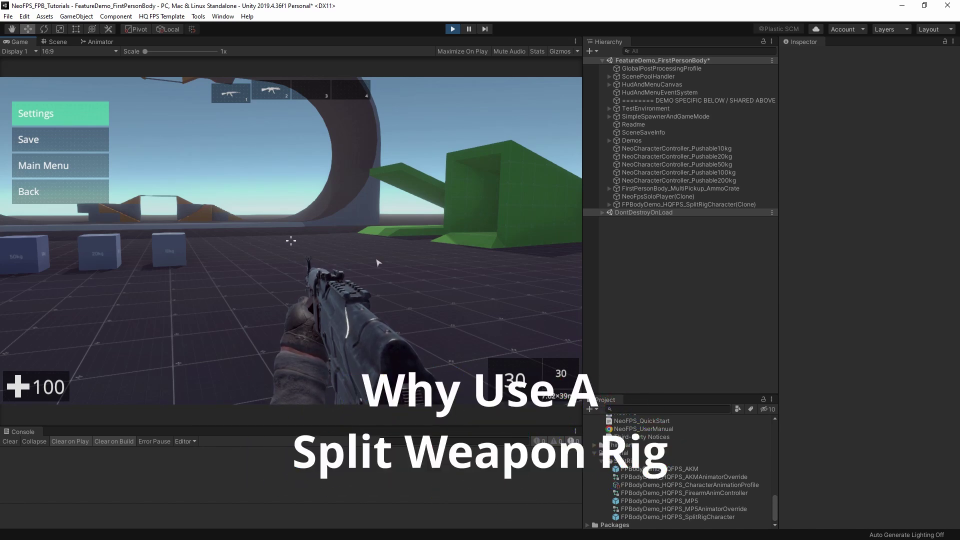
Resume the game, fire and reload the AKM, then pause again.
key("Escape")
left_click(291, 241)
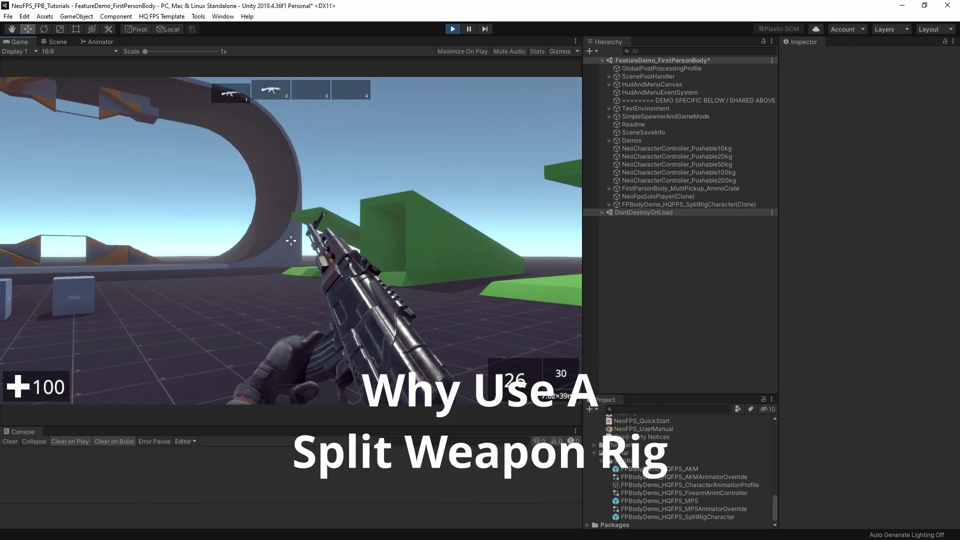
key("r")
key("Escape")
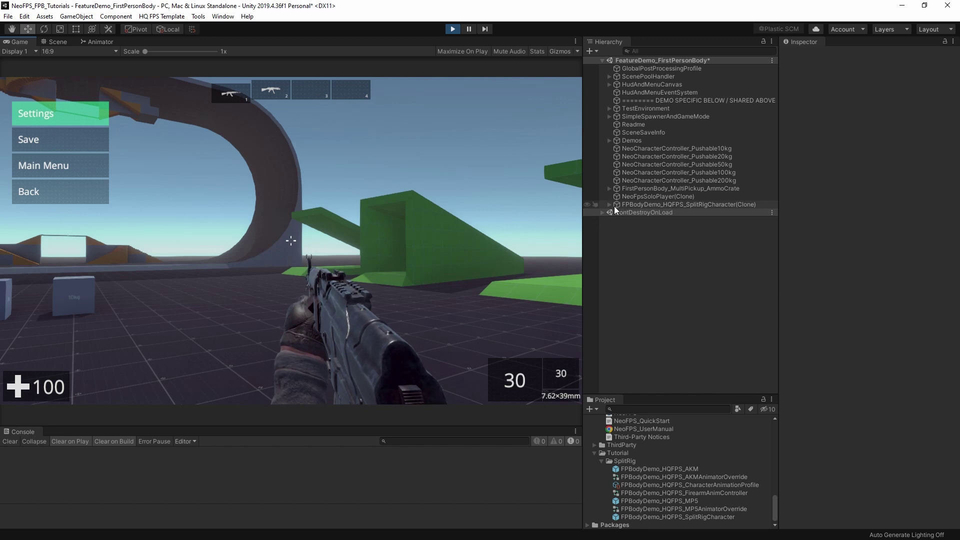
Expand the running character clone through Yaw and ArmsRoot to FP_Arms_Unarmed's arm meshes.
left_click(635, 204)
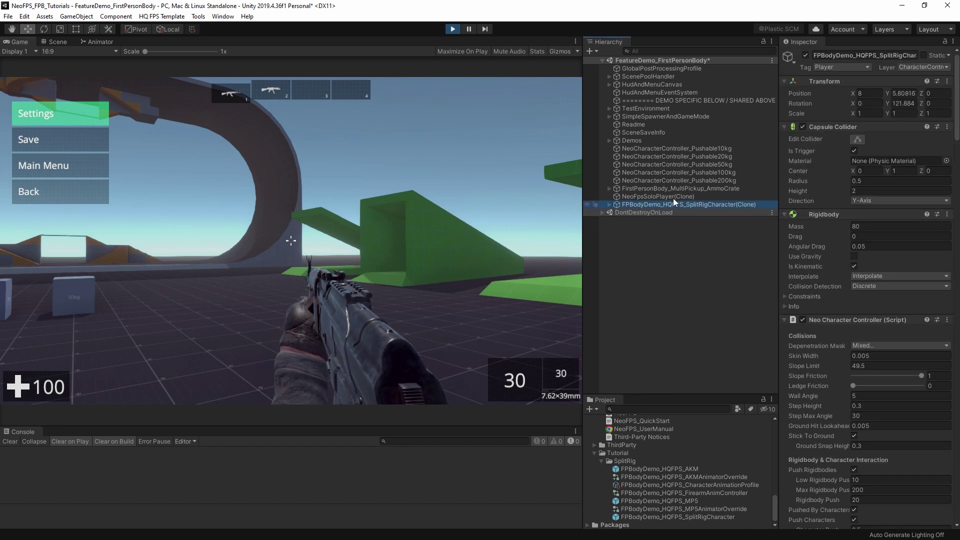
left_click(609, 204)
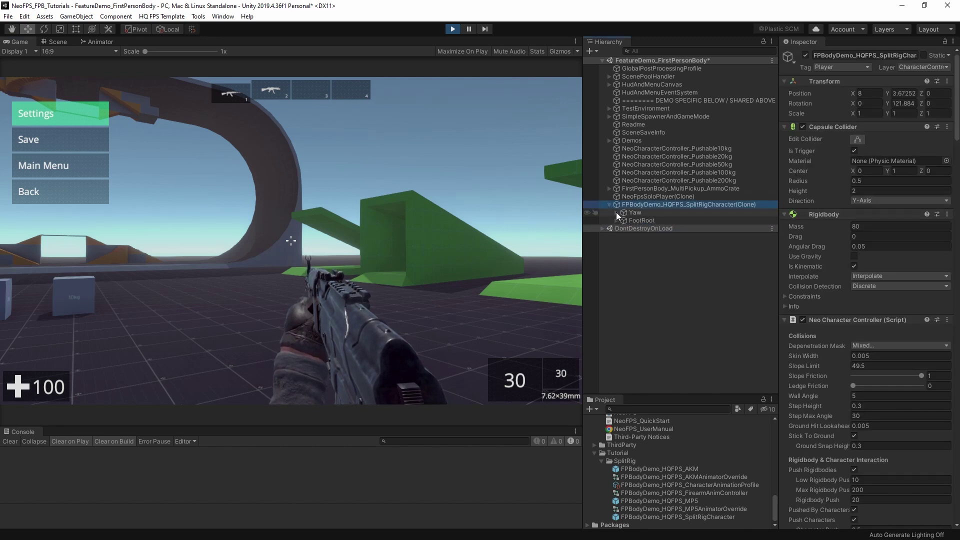
left_click(616, 212)
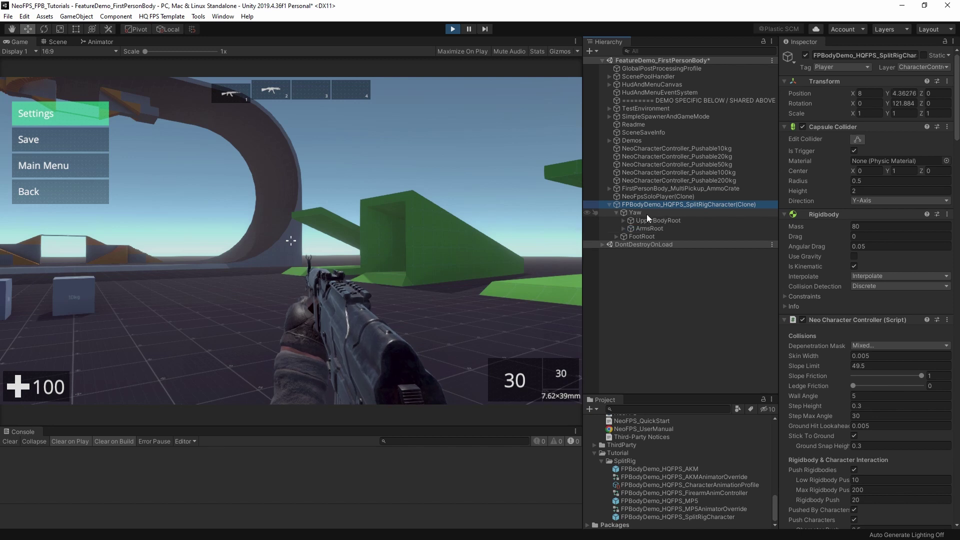
left_click(624, 229)
left_click(623, 229)
left_click(627, 236)
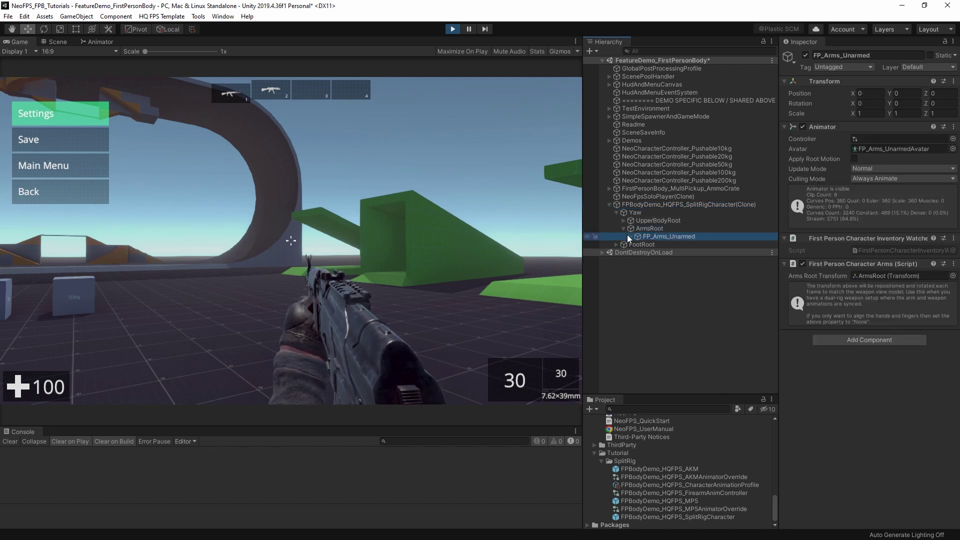
left_click(630, 237)
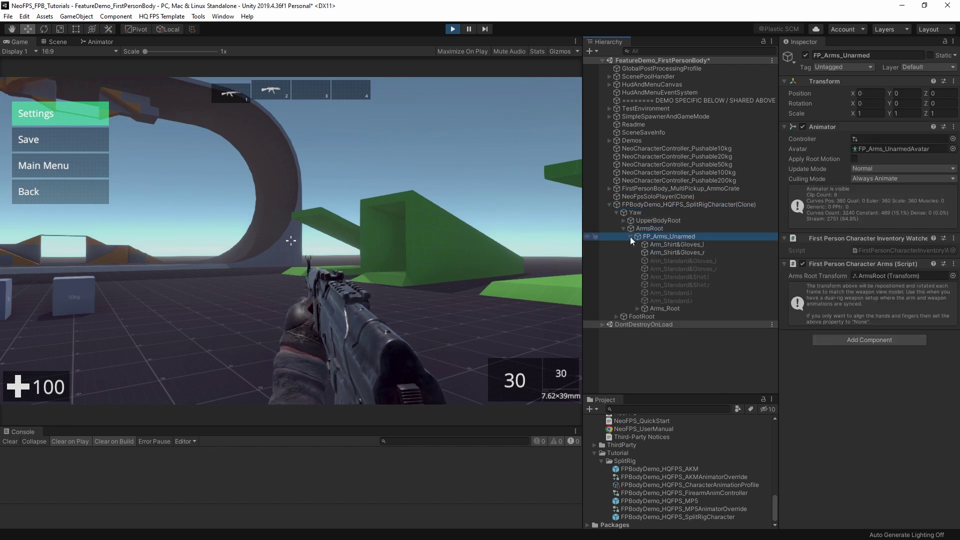
Deactivate the Arm_Shirt&Gloves pair and activate the Arm_Standard&Shirt pair.
left_click(687, 246)
left_click(689, 252, "shift")
left_click(805, 55)
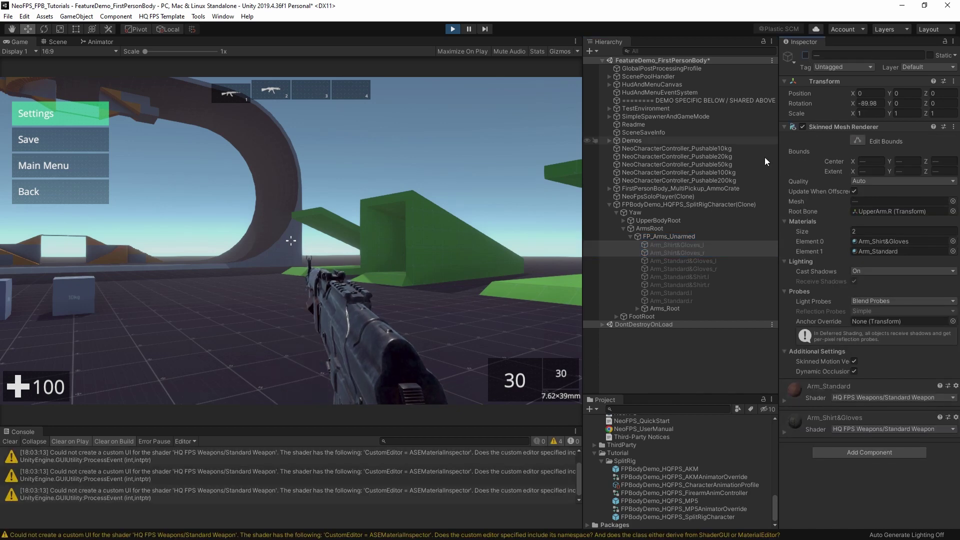
left_click(685, 277)
left_click(682, 285, "shift")
left_click(804, 55)
Fire to test the new arms, switch to the MP5, and pause.
left_click(805, 55)
left_click(350, 210)
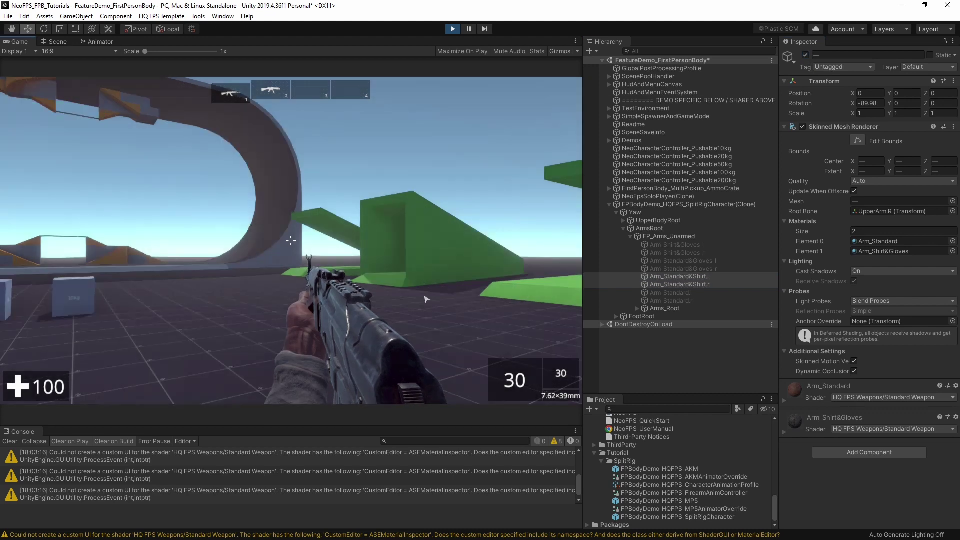
left_click(291, 240)
key("1")
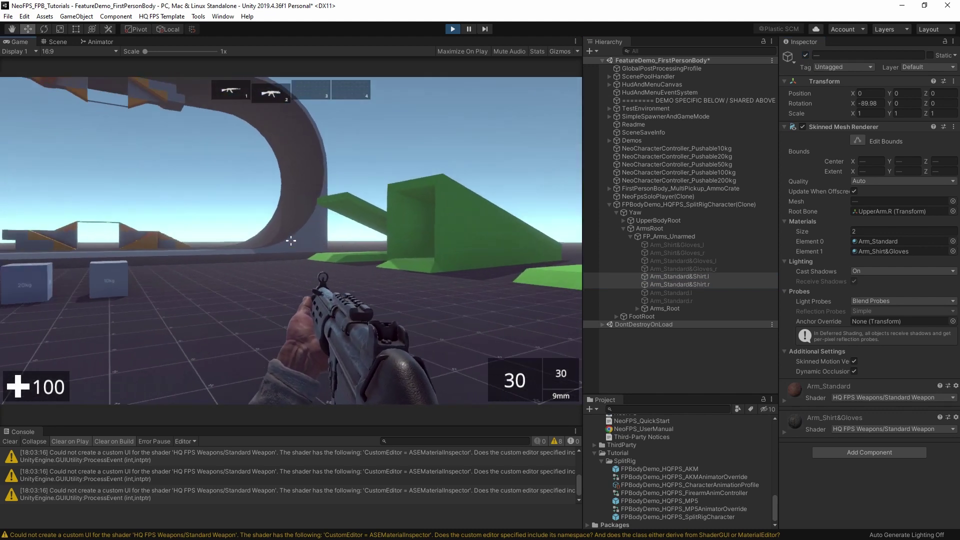
key("Escape")
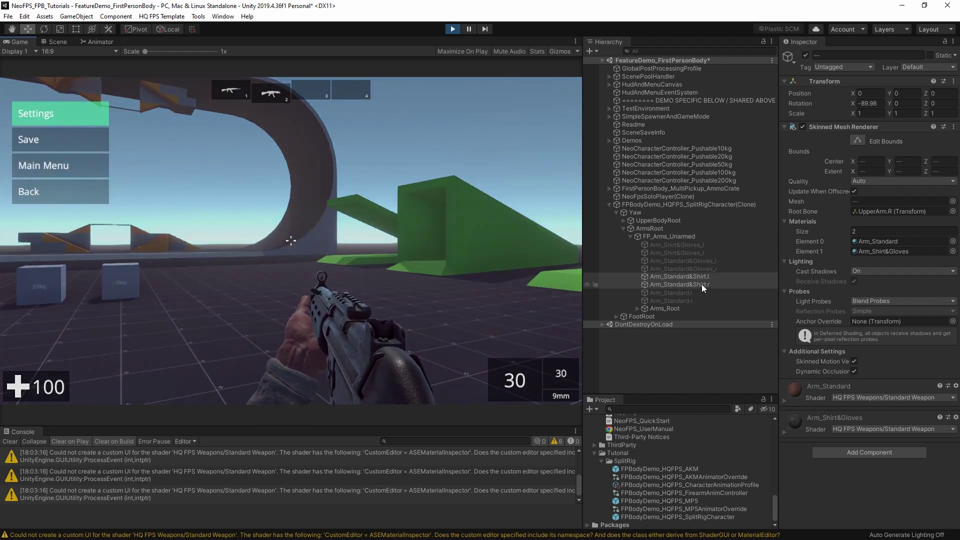
Deactivate Arm_Standard&Shirt.l/.r and activate the bare Arm_Standard.l/.r meshes.
left_click(683, 277)
left_click(686, 283, "shift")
left_click(805, 55)
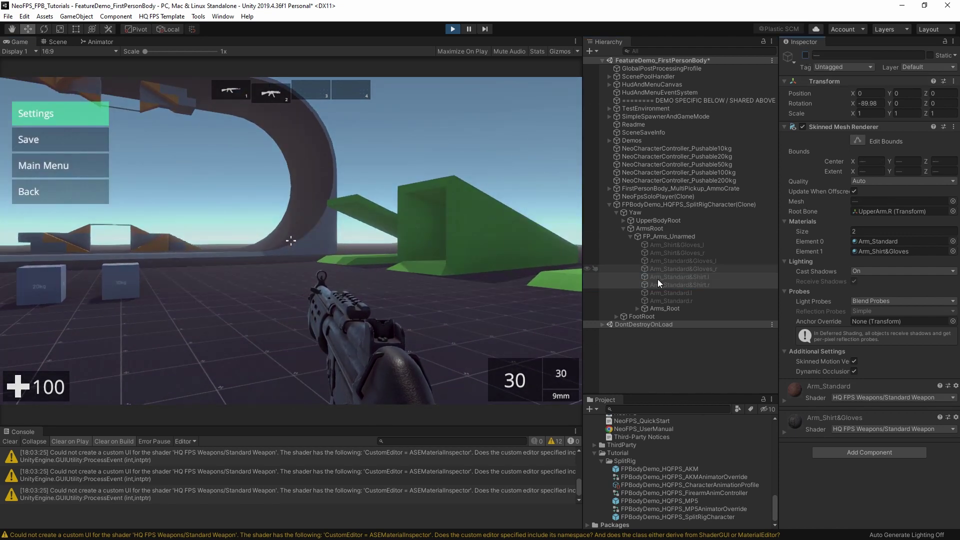
left_click(667, 293)
left_click(669, 301, "shift")
left_click(806, 55)
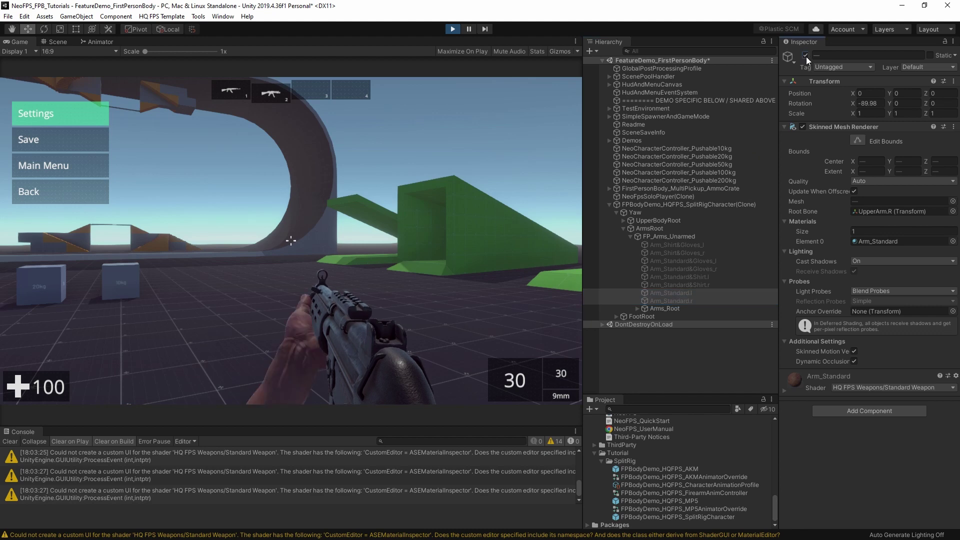
Resume and fire while turning, switch back to the AKM, then pause.
key("Escape")
left_click_drag(290, 241, 291, 240)
key("1")
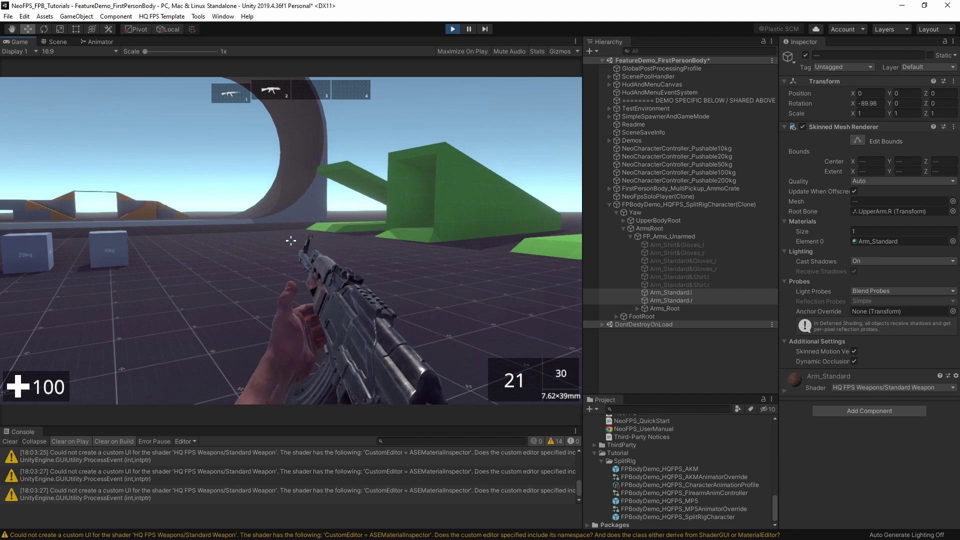
key("Escape")
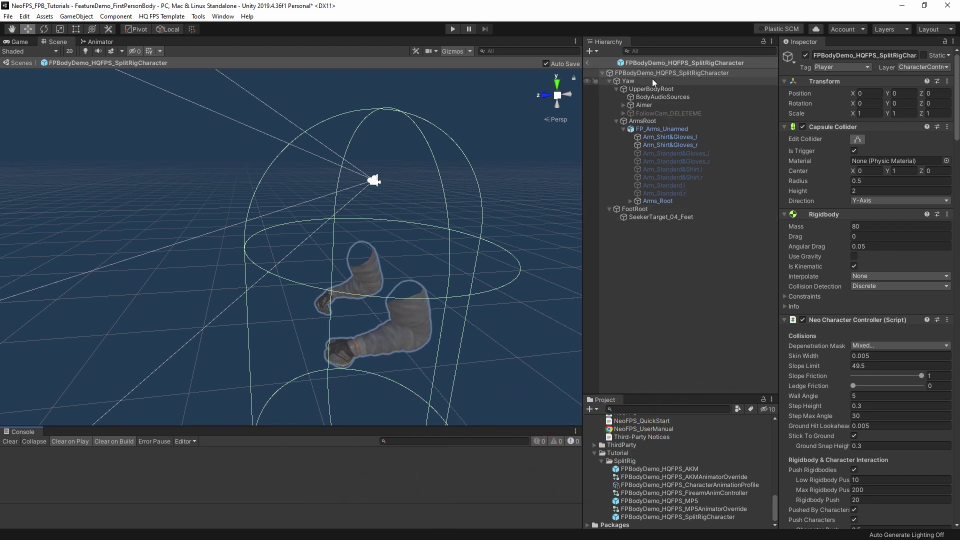
Select Yaw in the opened split-rig character prefab hierarchy.
left_click(640, 80)
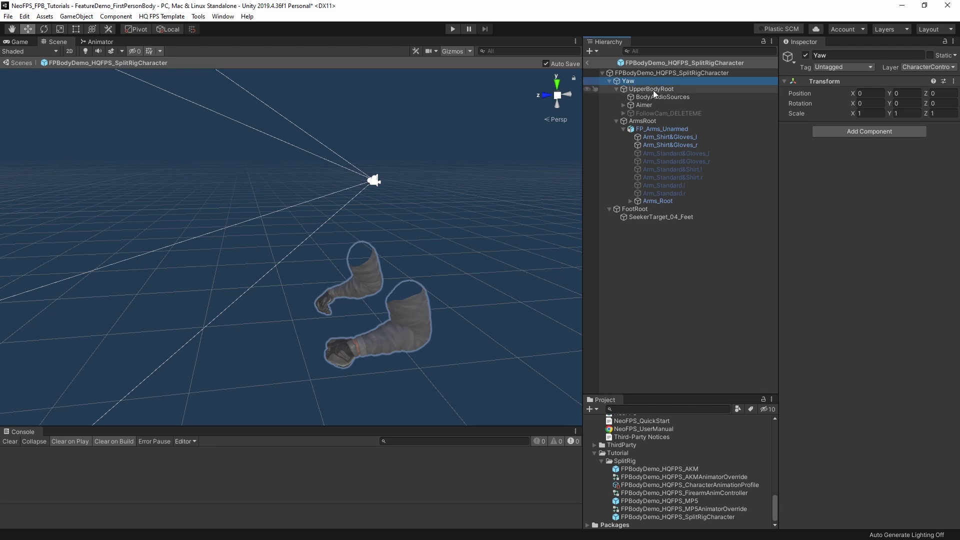
left_click(635, 73)
scroll(832, 269, "down", 5)
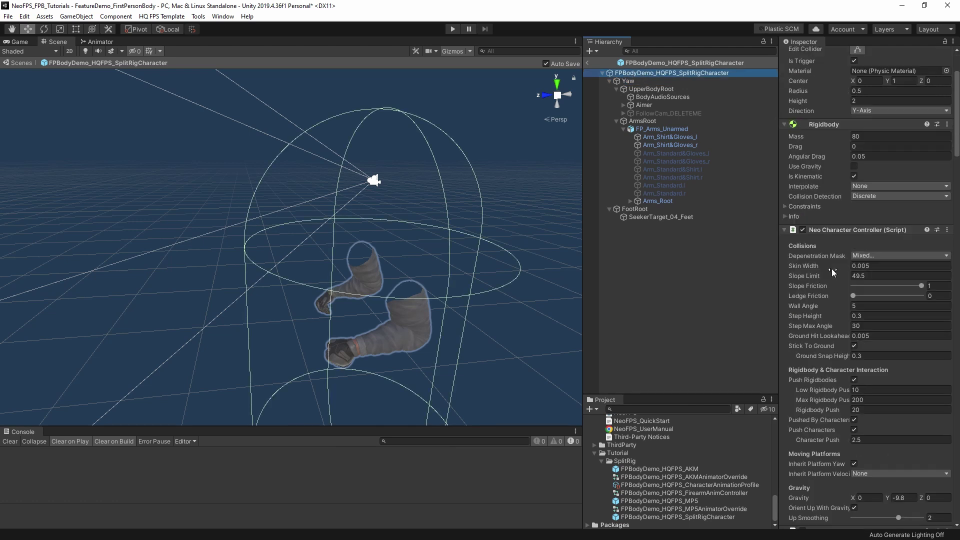
scroll(832, 269, "down", 15)
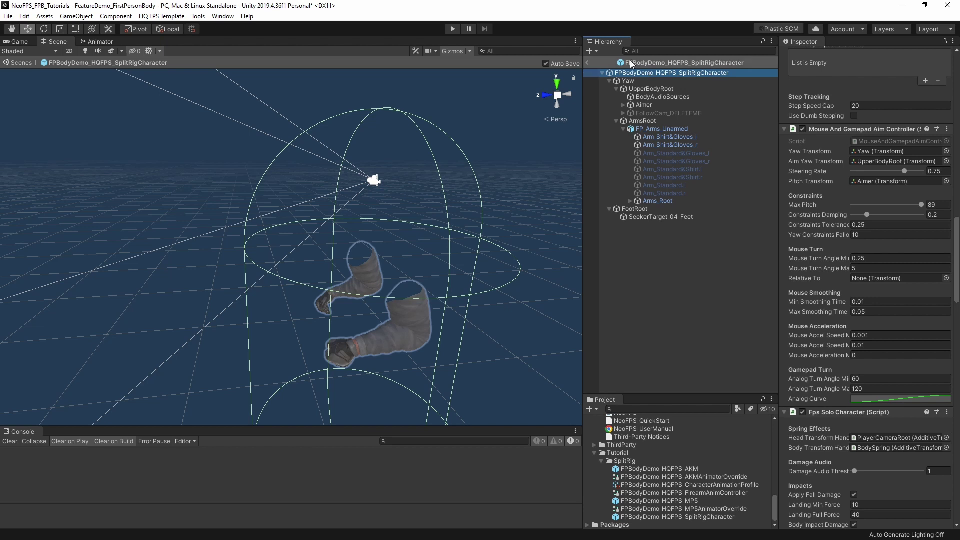
left_click(631, 81)
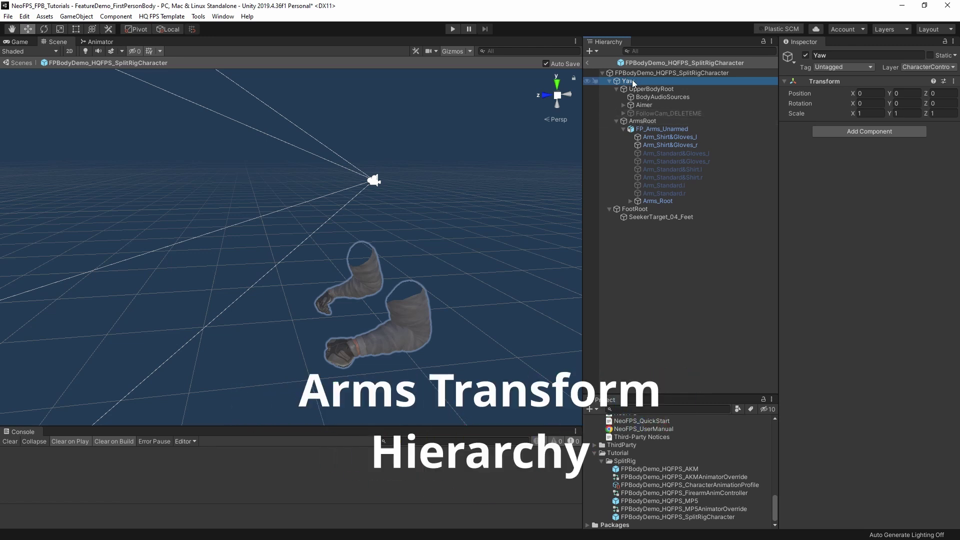
Trace the left Arm_Shirt&Gloves mesh to the FP_Arms_Unarmed model and open its Animation import settings.
left_click(647, 122)
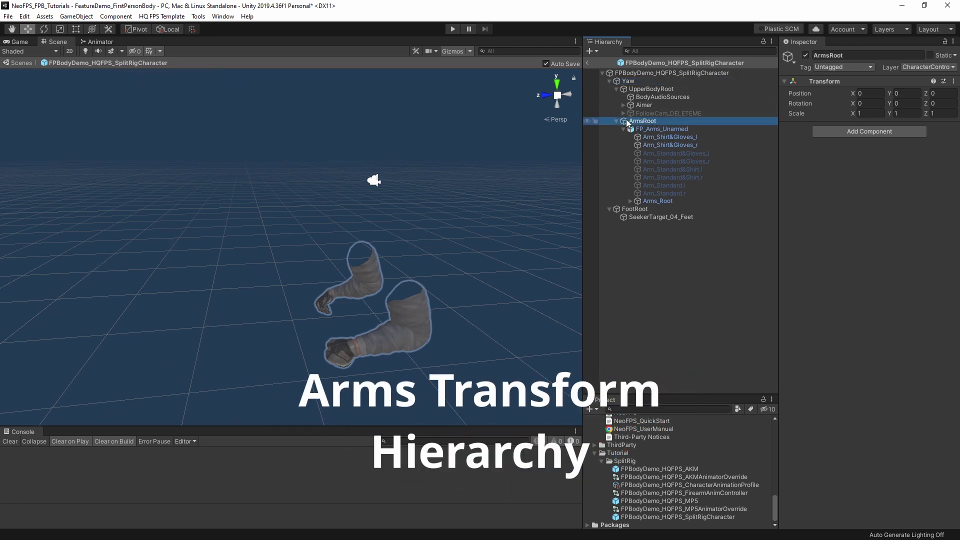
left_click(667, 130)
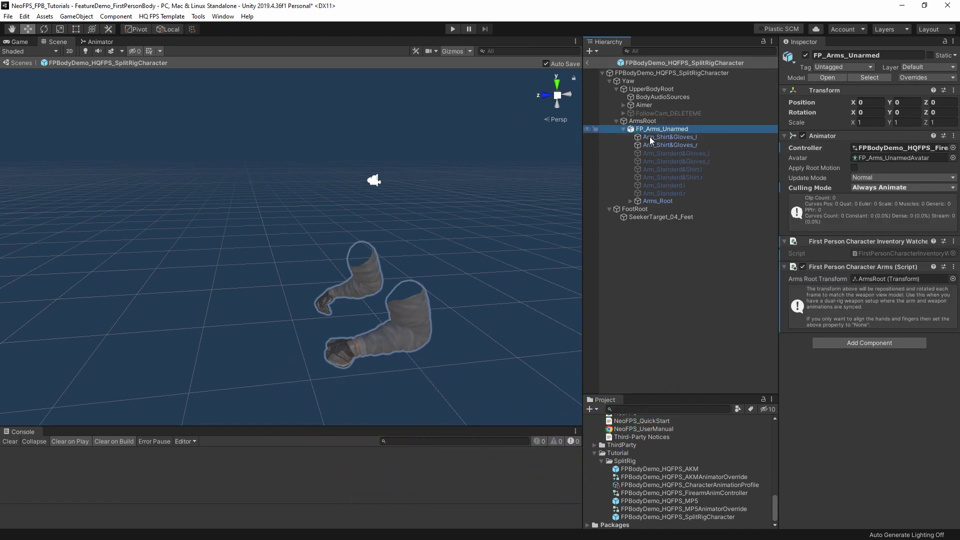
left_click(658, 137)
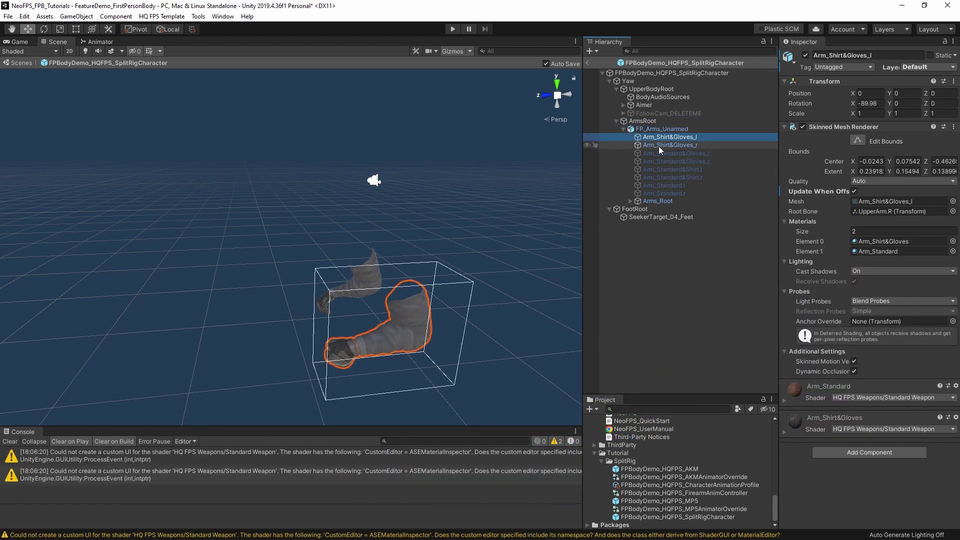
left_click(658, 145)
left_click(659, 137)
double_click(657, 128)
left_click(669, 495)
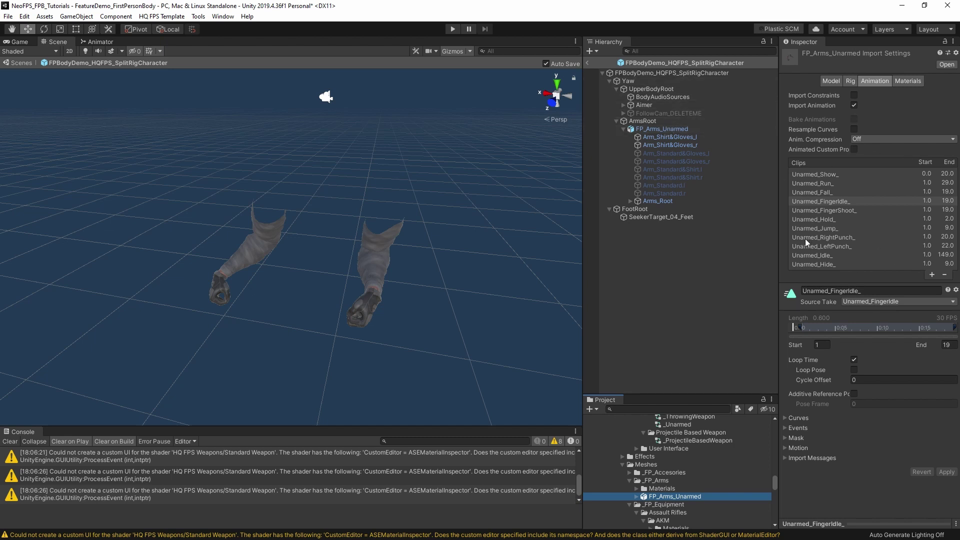
Select FP_Arms_Unarmed to show its Animator and First Person Character Arms script.
left_click(671, 129)
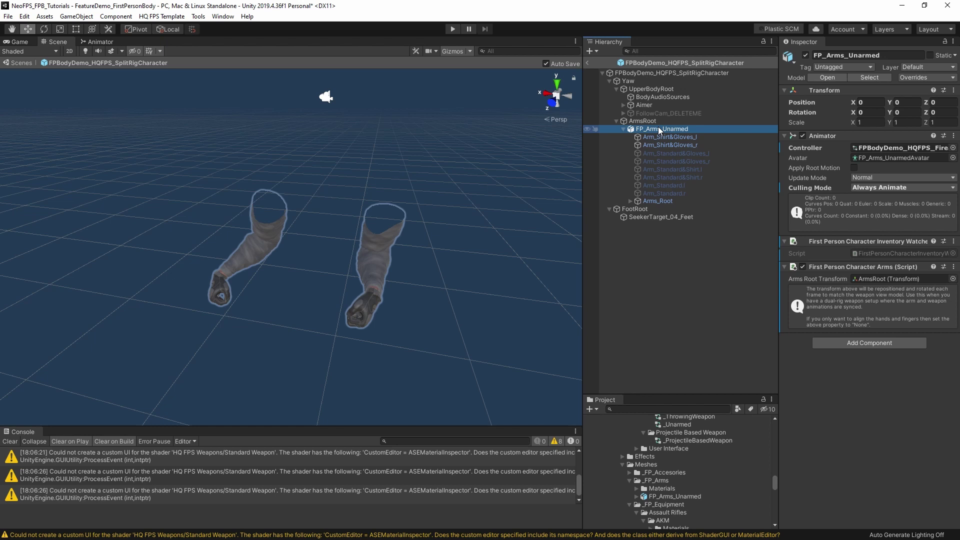
left_click(663, 123)
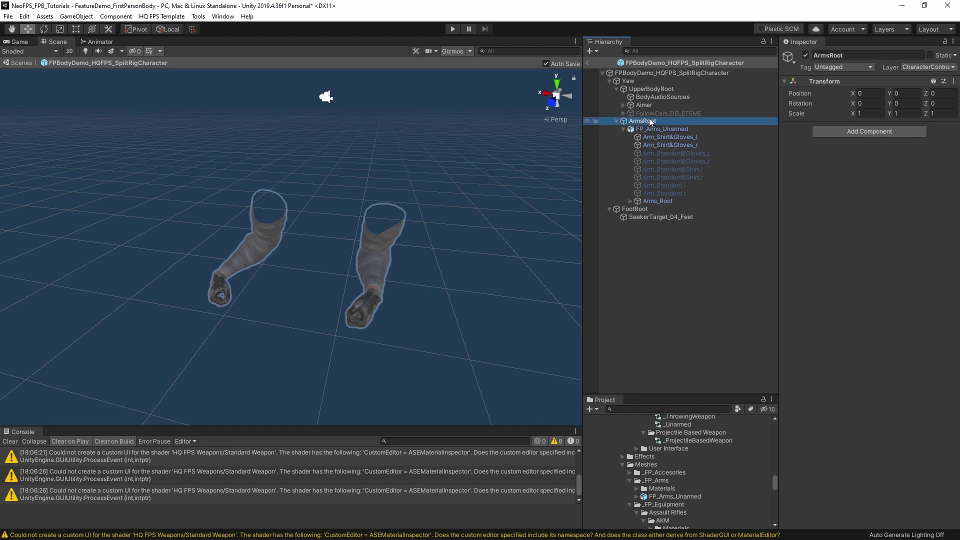
left_click(649, 130)
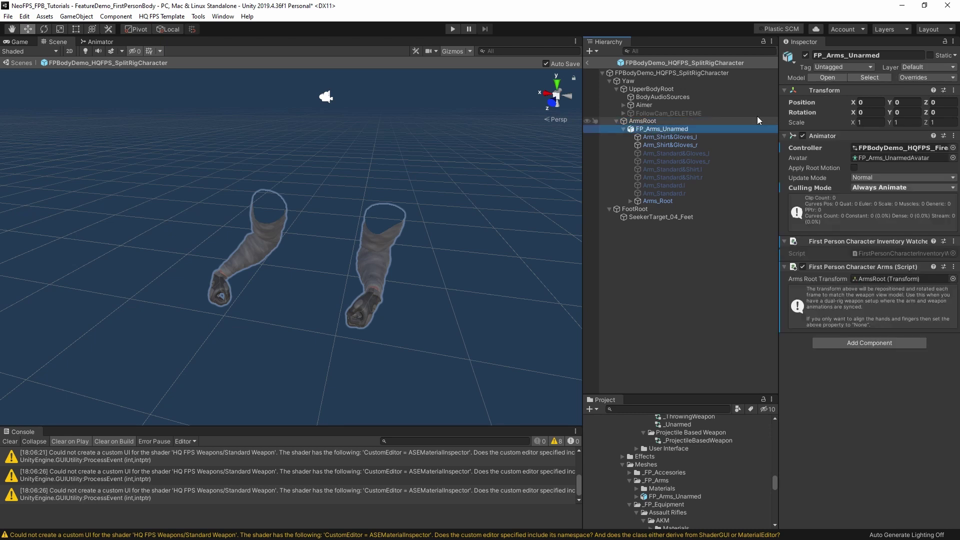
left_click(643, 129)
left_click(640, 122)
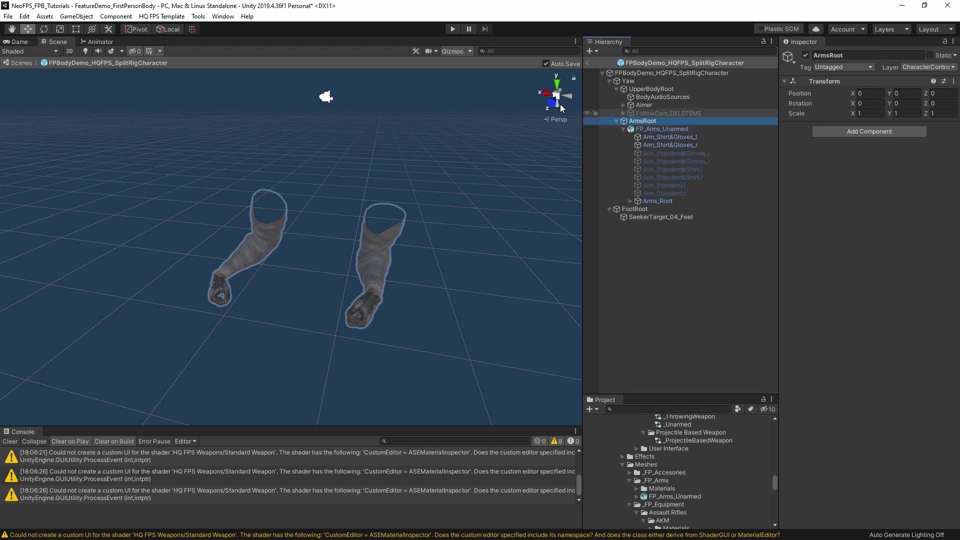
Inspect FP_Arms_Unarmed's Animator, pinging its FirearmAnimController asset and the ArmsRoot transform.
left_click(661, 129)
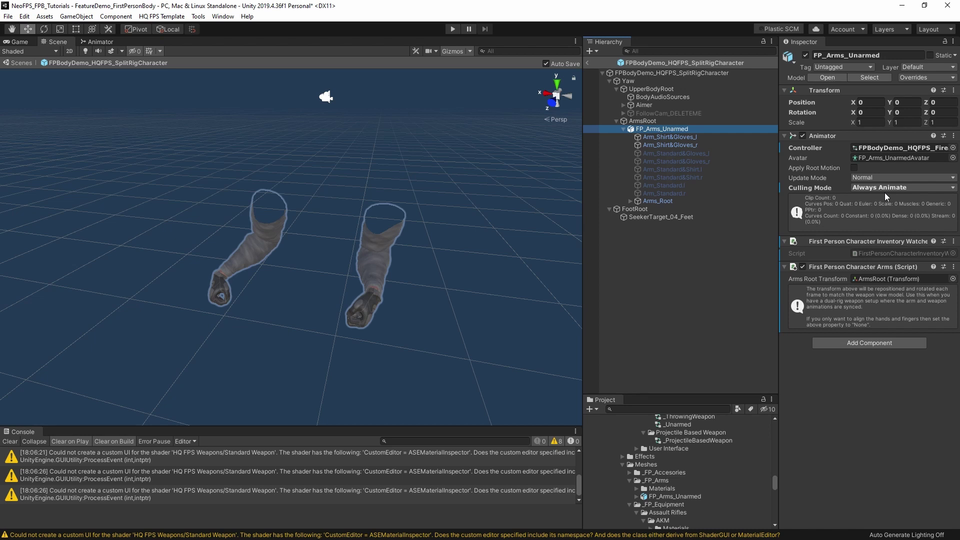
left_click(887, 147)
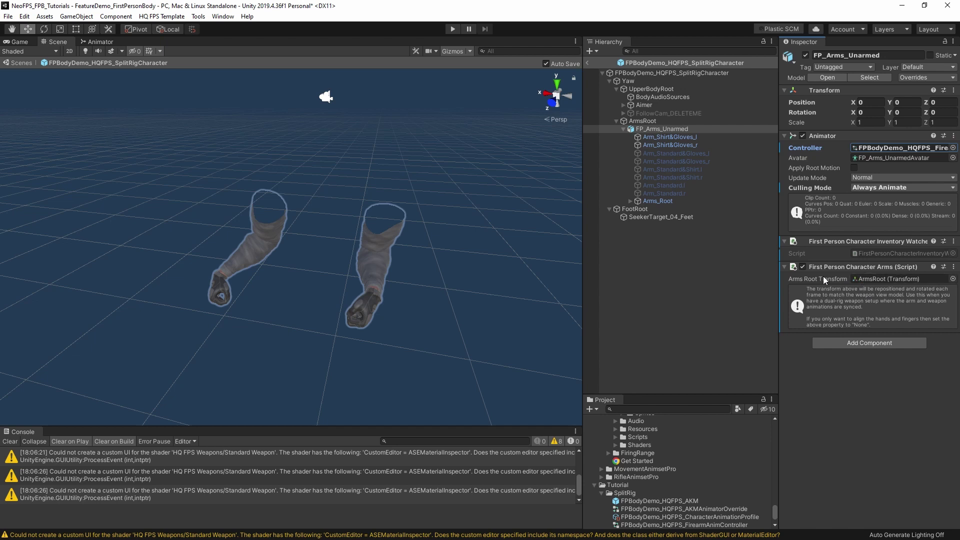
left_click(864, 279)
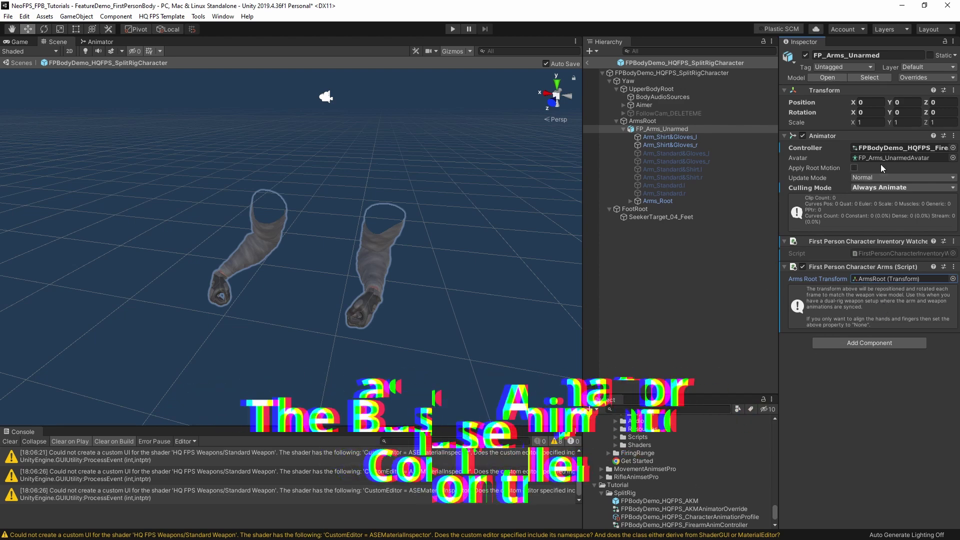
double_click(892, 148)
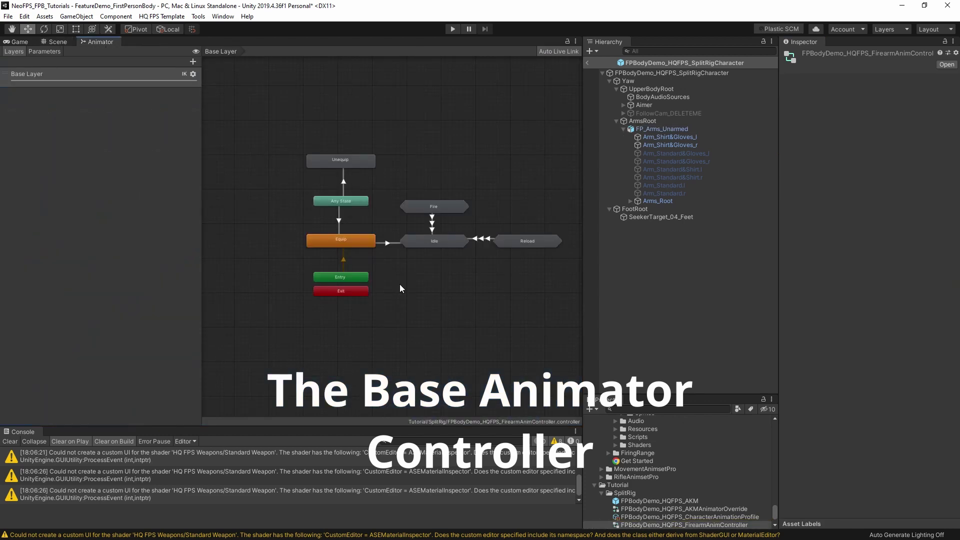
middle_click_drag(478, 282, 457, 296)
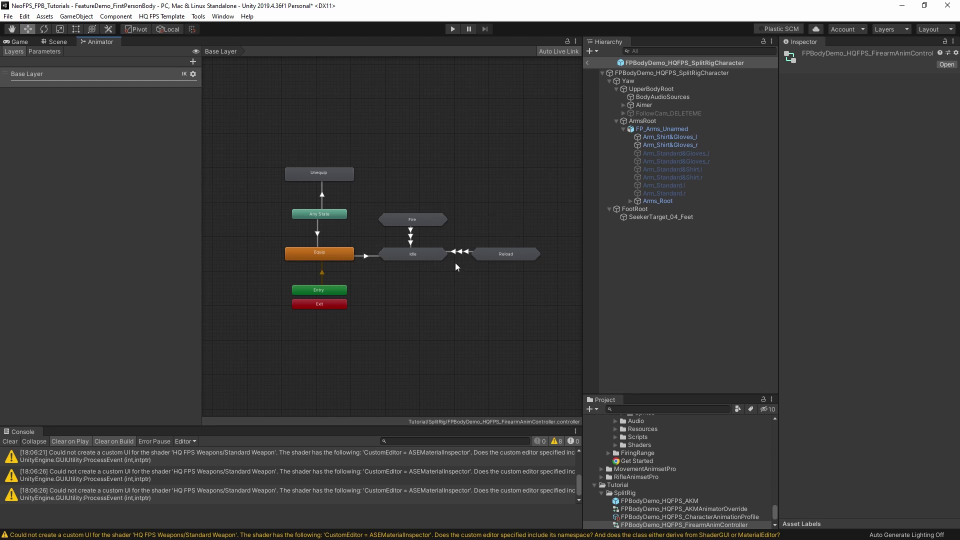
scroll(409, 283, "up", 2)
middle_click_drag(408, 284, 384, 295)
left_click(326, 256)
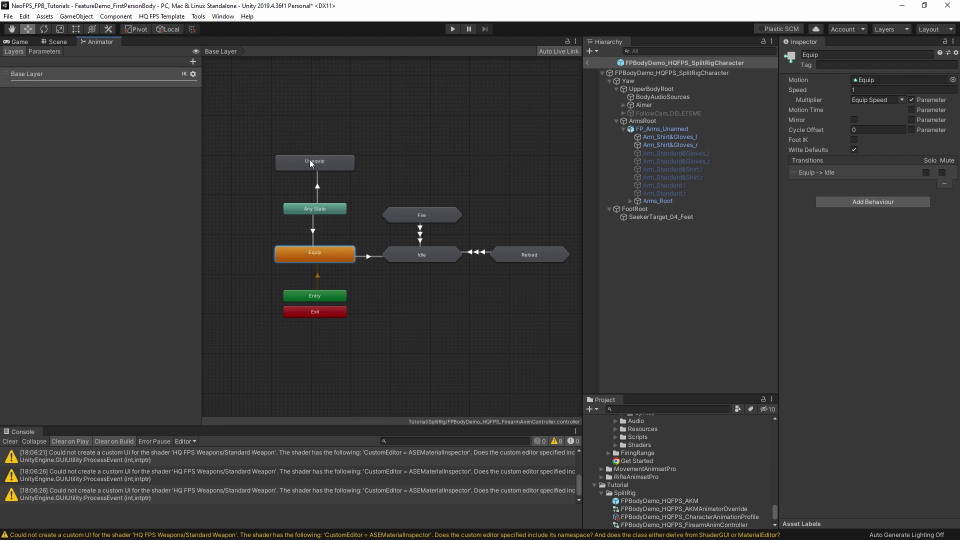
left_click(315, 211)
left_click(319, 176)
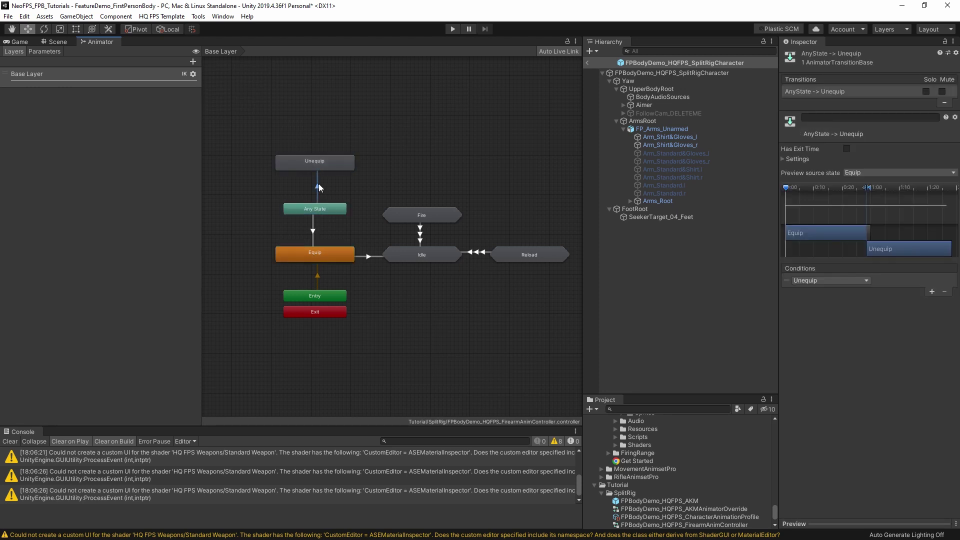
left_click(312, 231)
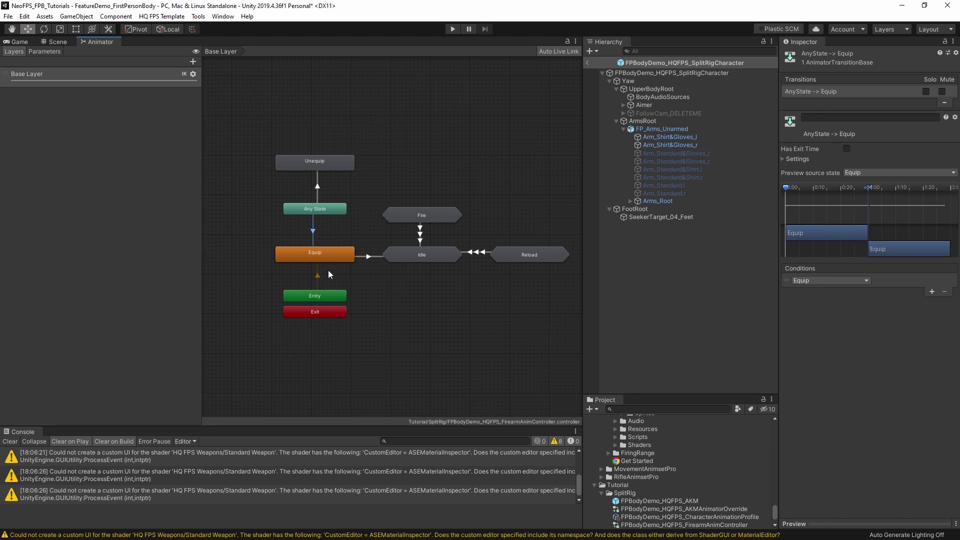
left_click(370, 257)
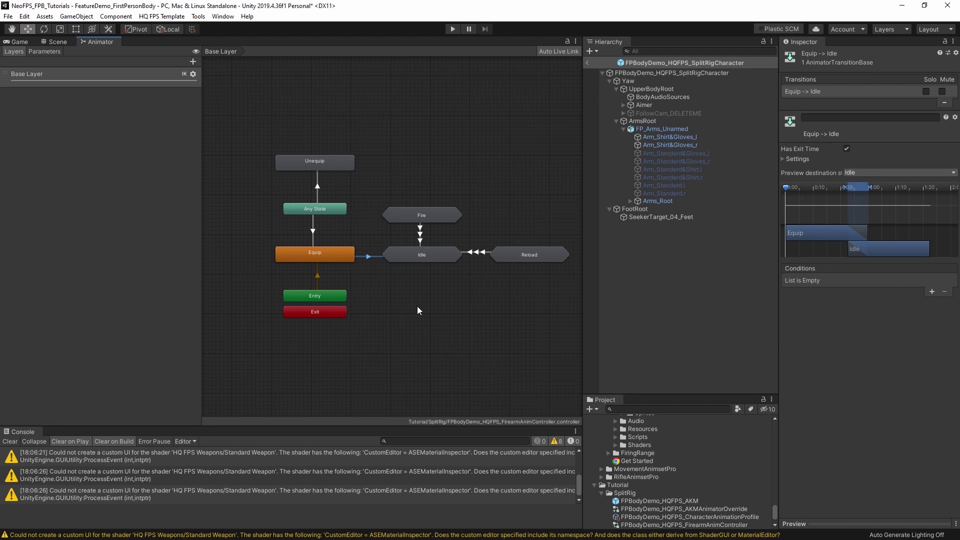
scroll(431, 308, "up", 3)
double_click(383, 264)
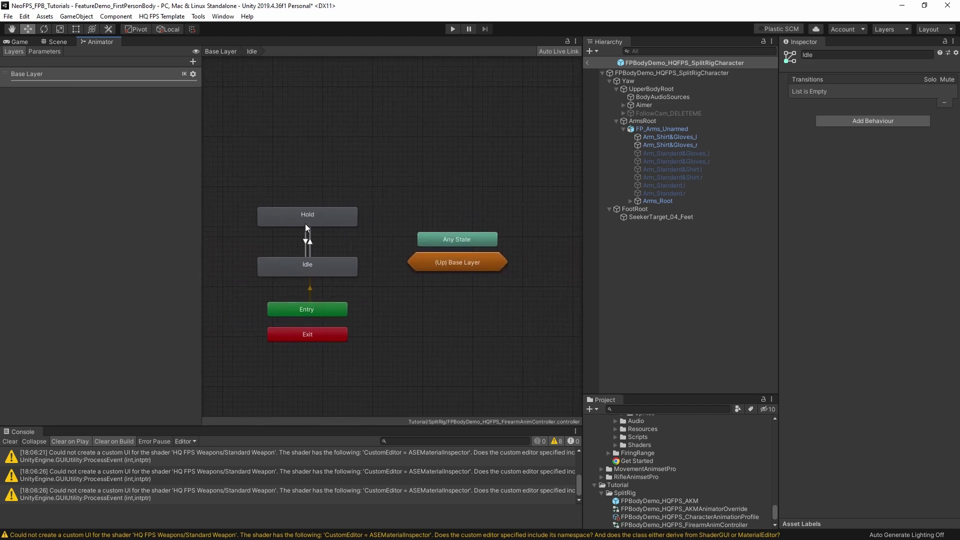
double_click(330, 270)
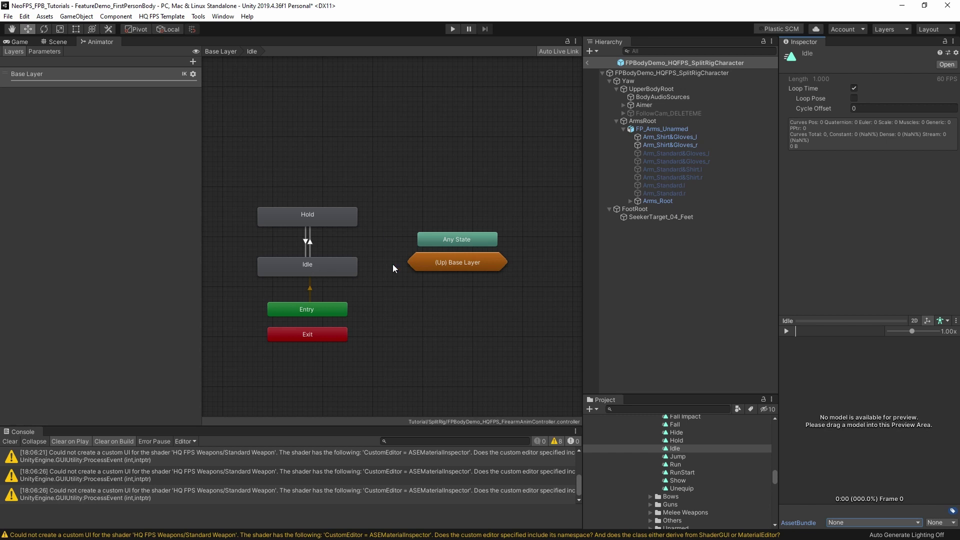
left_click(320, 221)
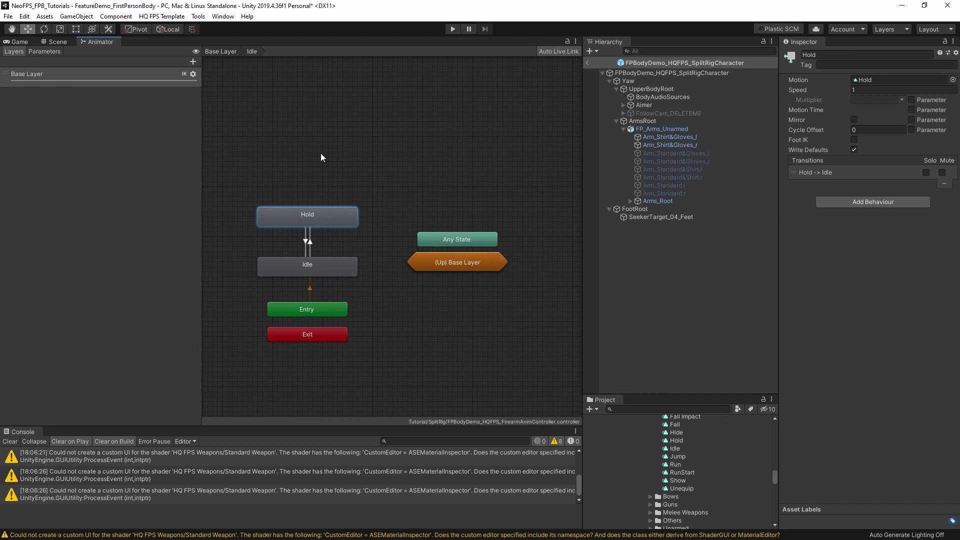
key("BackSpace")
Open the Fire sub-state machine, check its Any State to Fire conditions, and show the Parameters list.
middle_click_drag(469, 150, 412, 289)
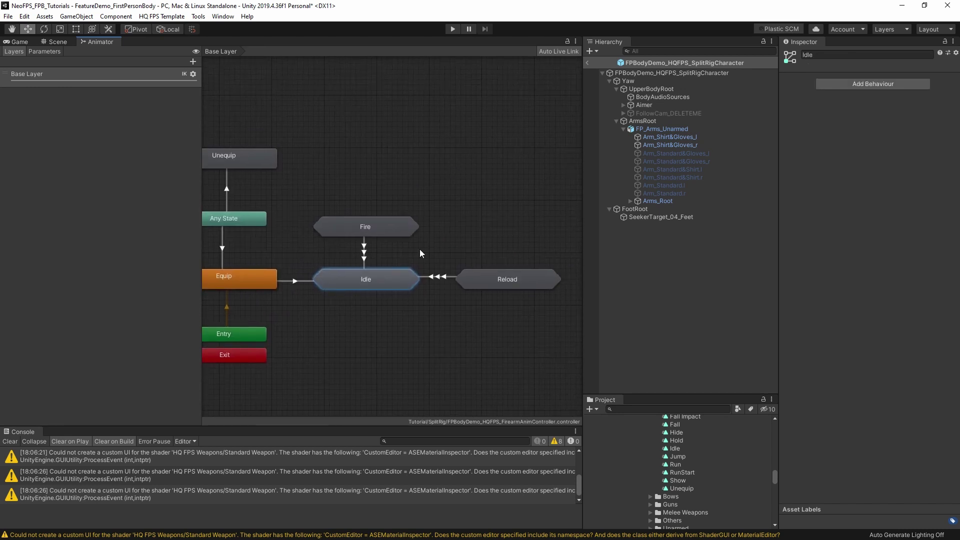
double_click(377, 229)
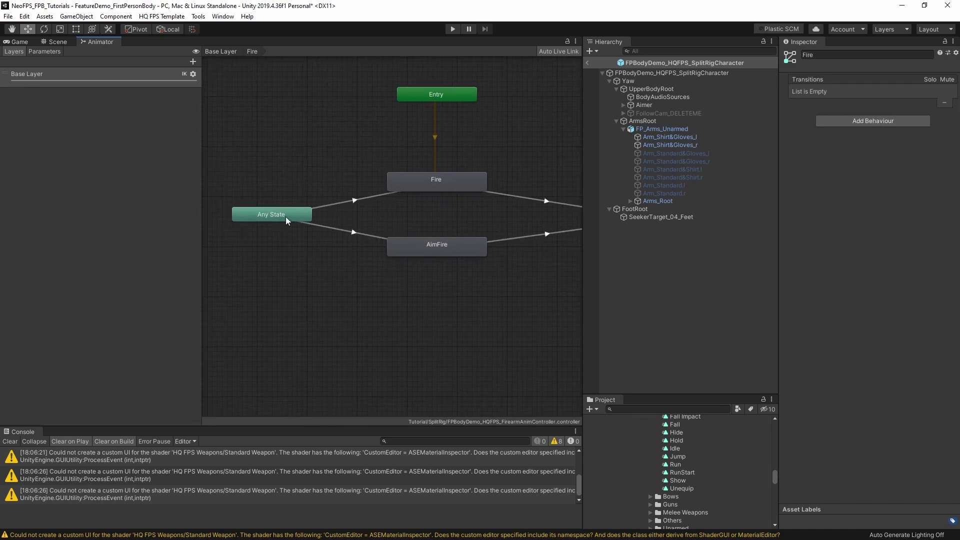
left_click(287, 220)
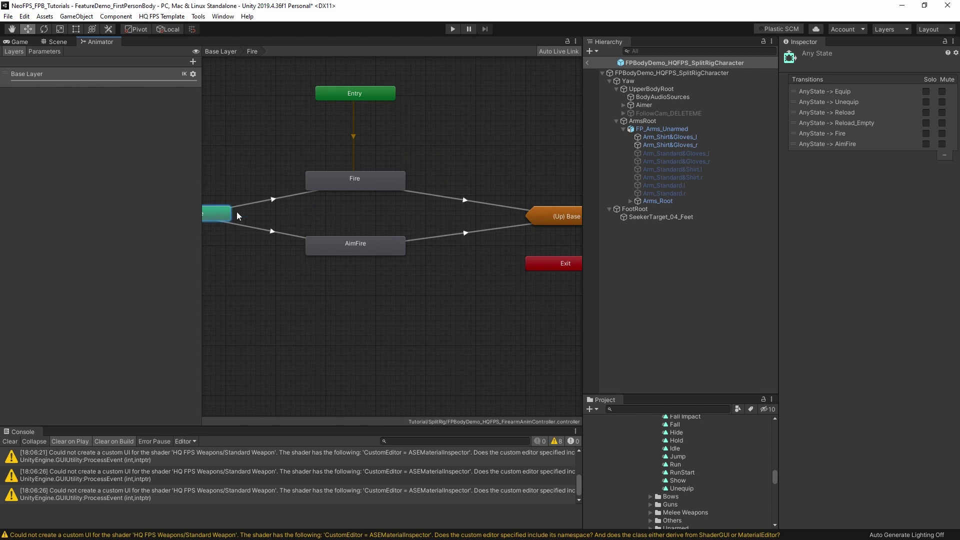
left_click(276, 201)
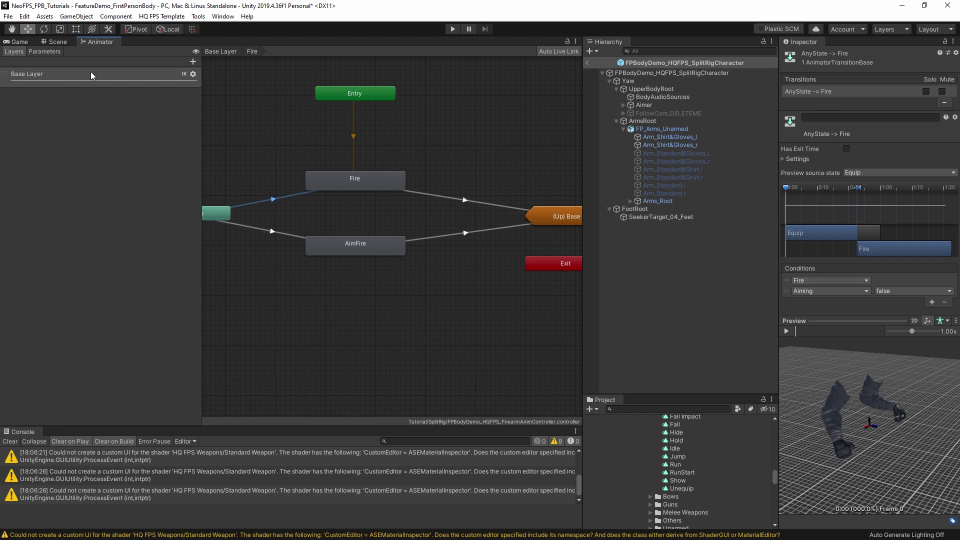
left_click(44, 52)
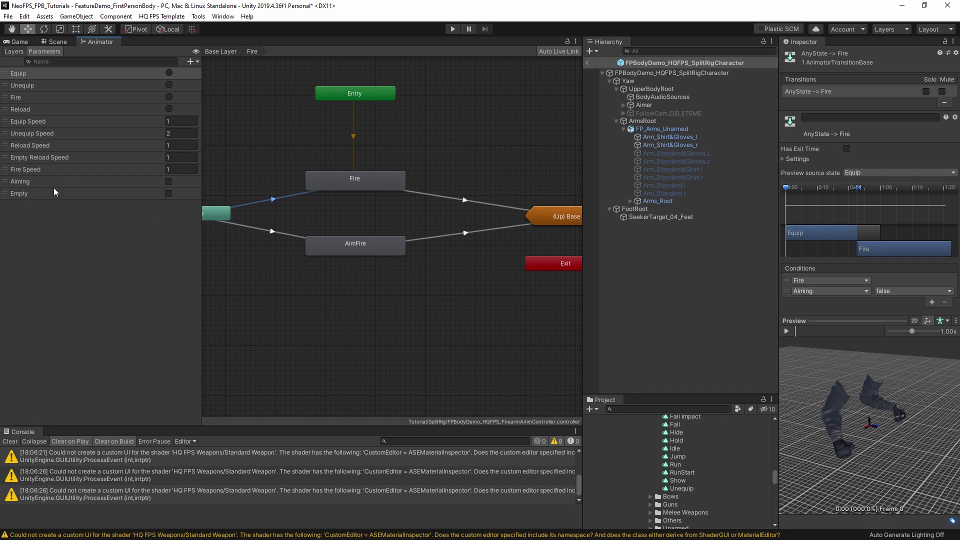
Review the AimFire transition, Fire and AimFire states and their exits to Idle, then return to Base Layer.
middle_click_drag(337, 210, 369, 169)
left_click(313, 193)
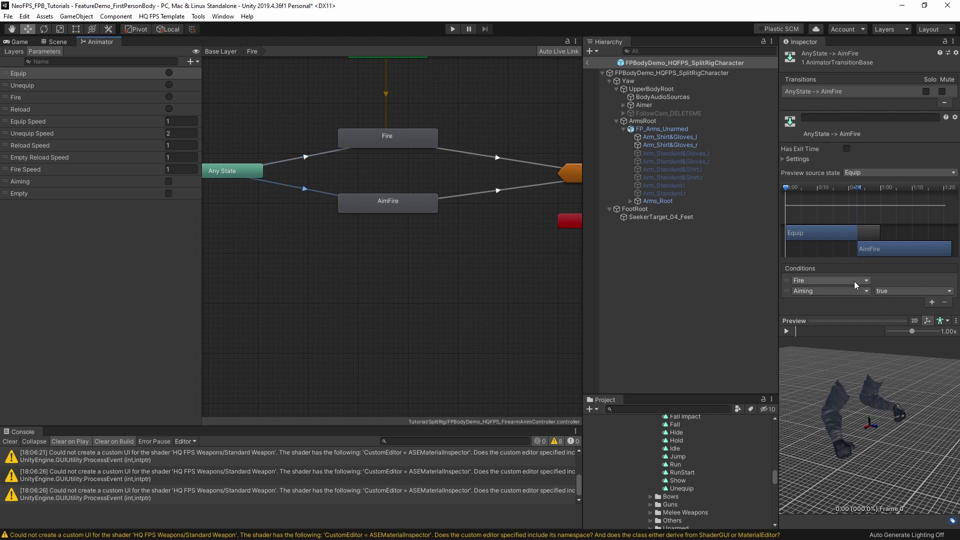
middle_click_drag(339, 154, 317, 182)
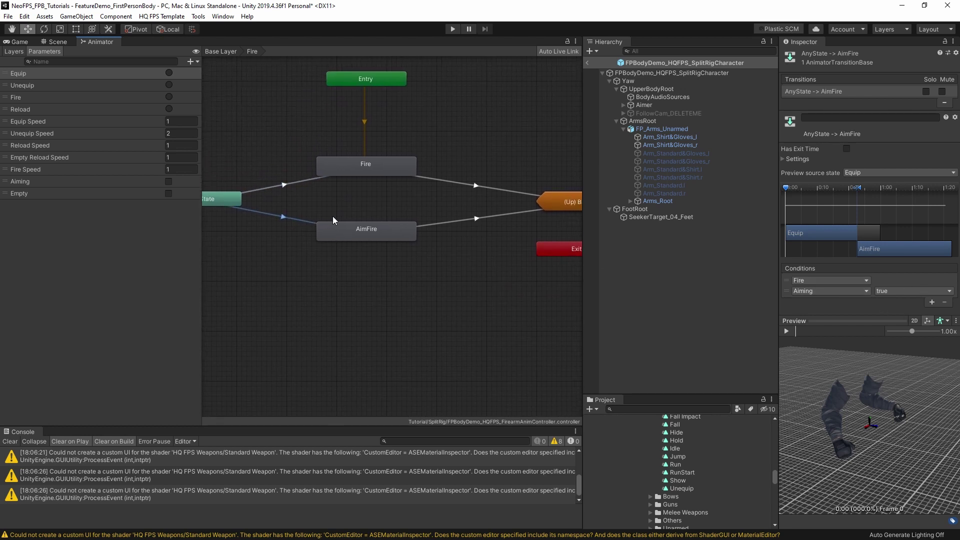
left_click(348, 168)
left_click(351, 231)
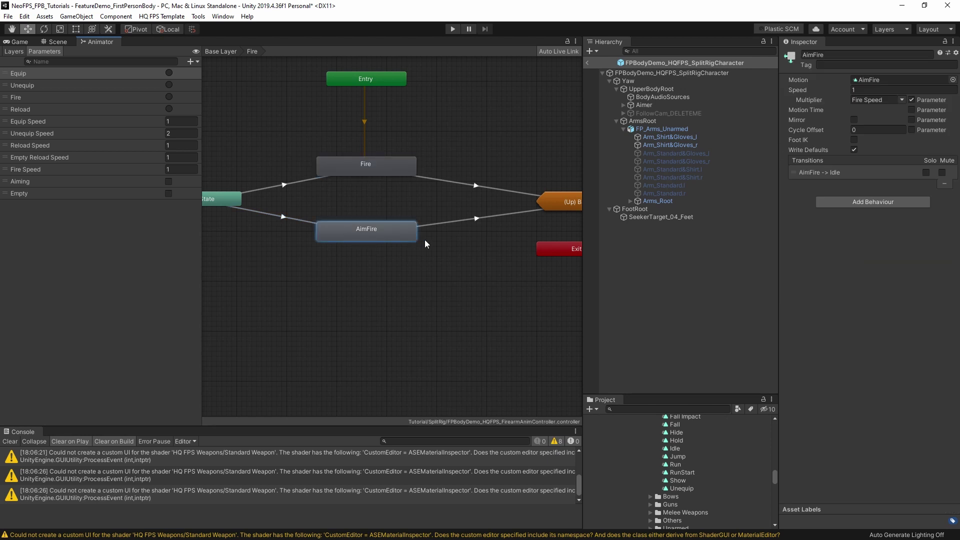
middle_click_drag(426, 244, 346, 257)
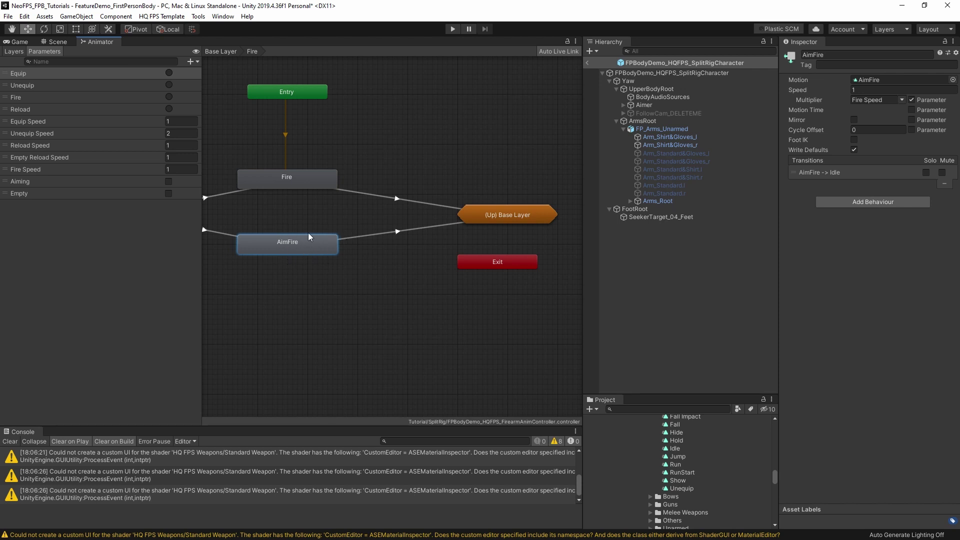
left_click(395, 204)
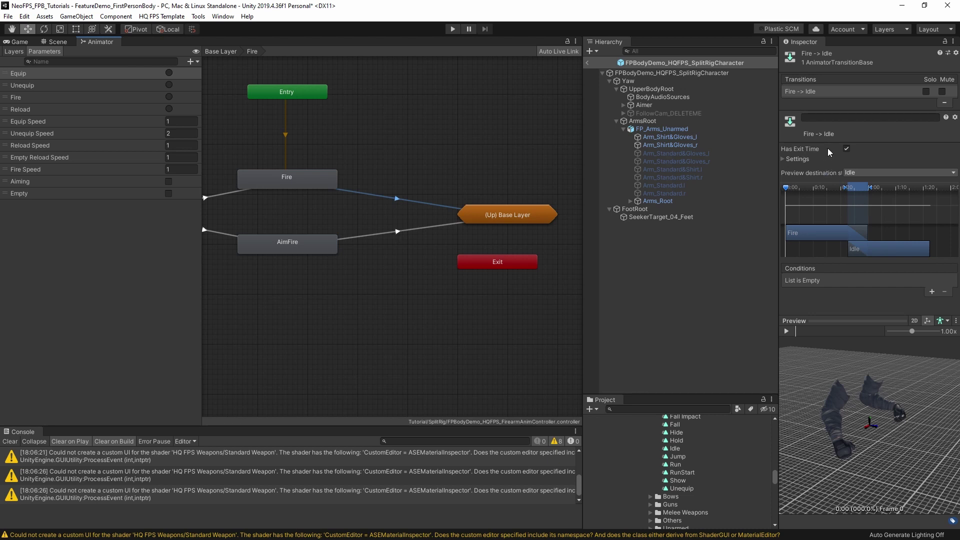
left_click(400, 231)
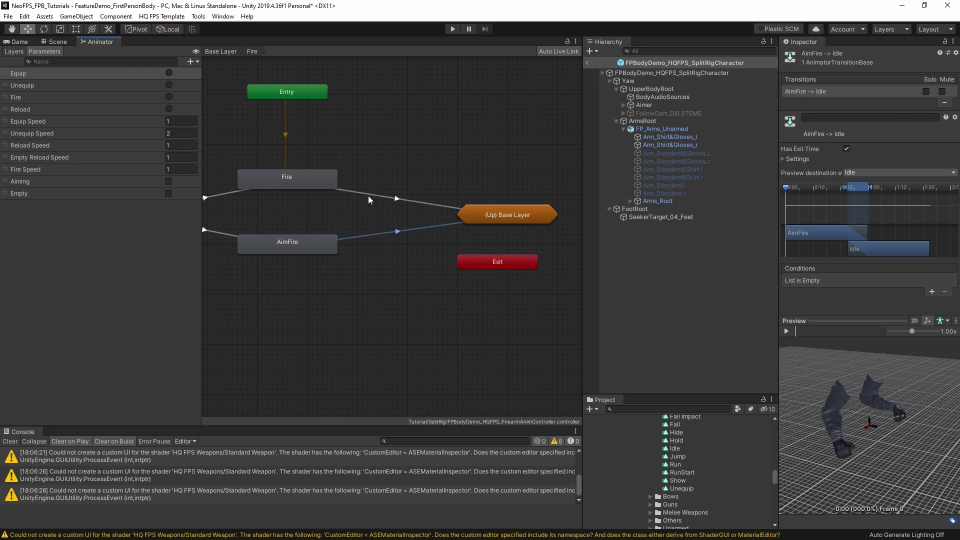
double_click(487, 215)
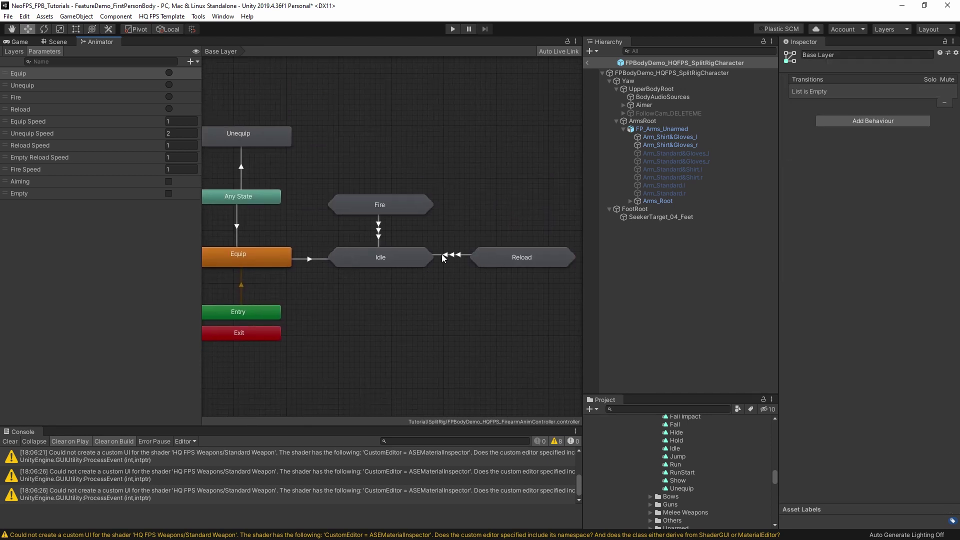
Check Fire and Reload exits to Idle, then review Reload's Any State transitions to Reload and Reload_Empty.
left_click(452, 256)
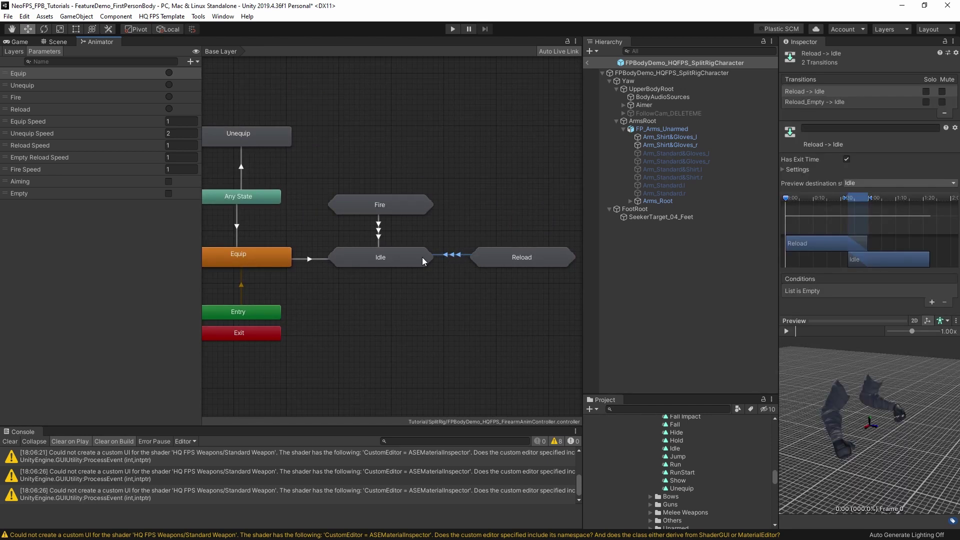
left_click(379, 231)
double_click(535, 257)
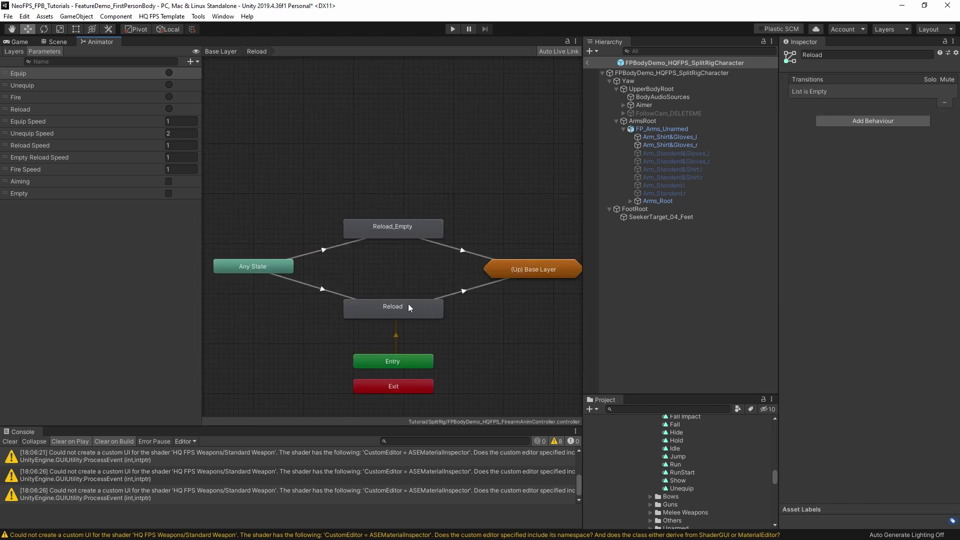
left_click(288, 195)
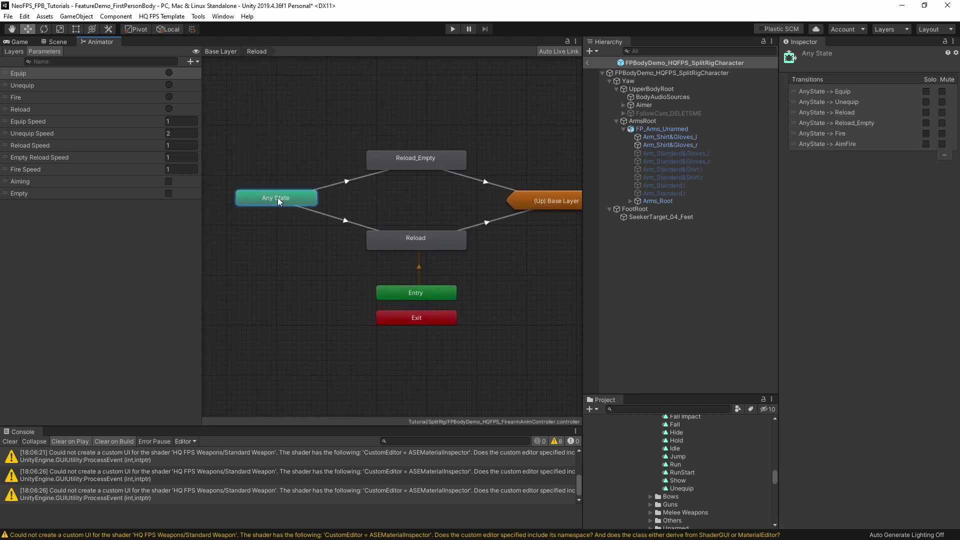
left_click(352, 183)
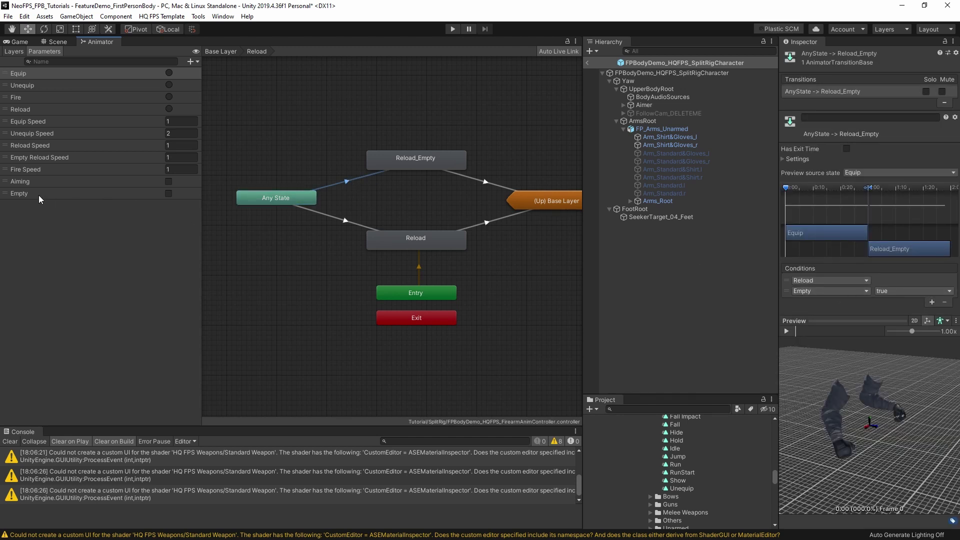
left_click(342, 221)
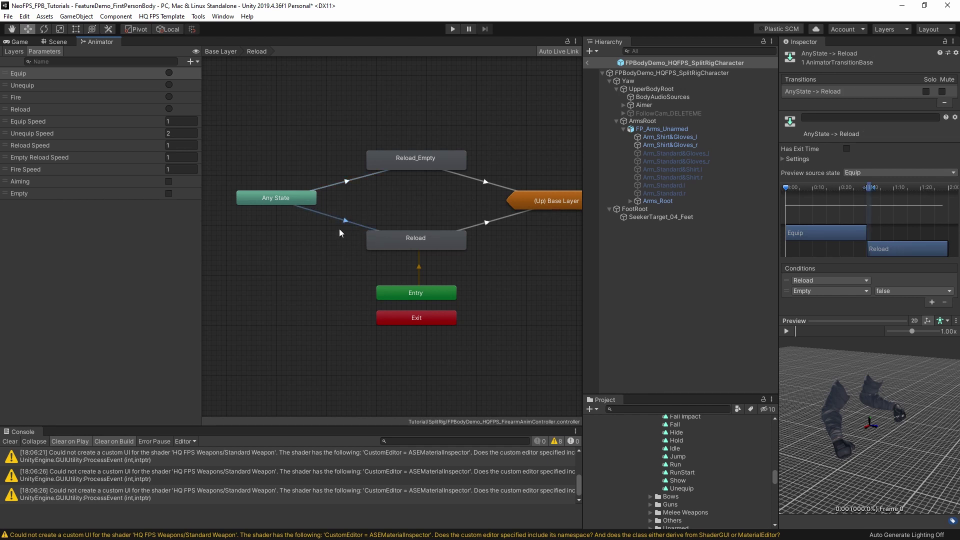
middle_click_drag(480, 250, 383, 242)
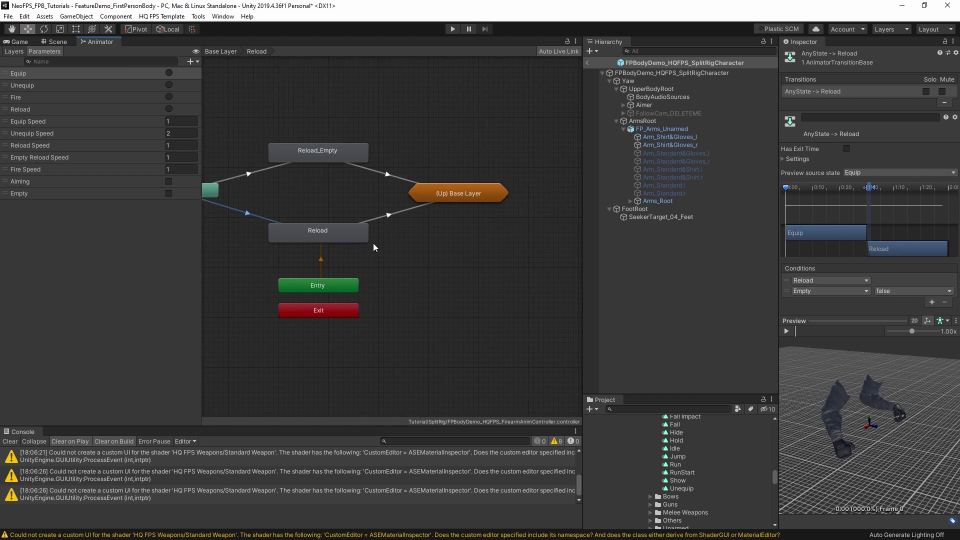
left_click(389, 216)
double_click(449, 200)
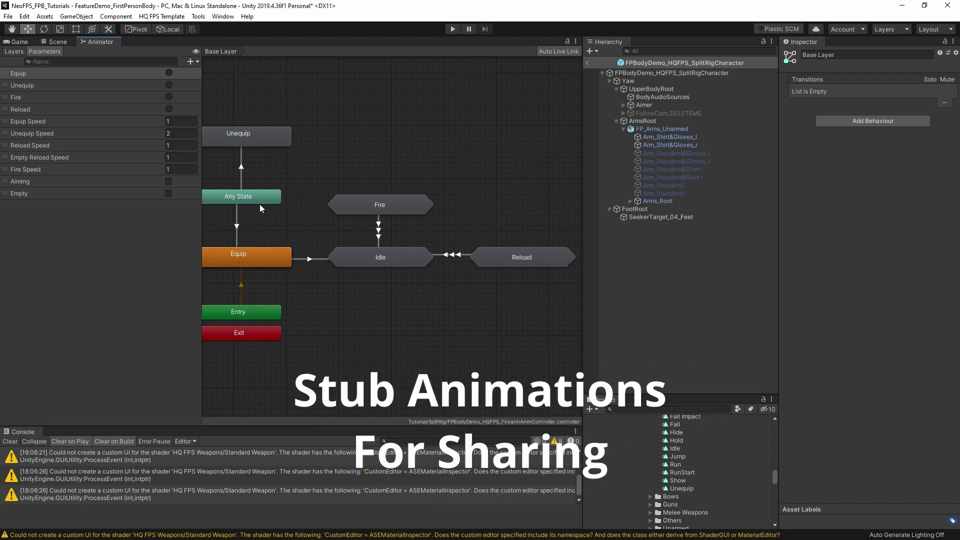
Inspect the Equip state's stub motion clip, then scroll the Project window to Tutorial/SplitRig.
left_click(250, 262)
left_click(880, 80)
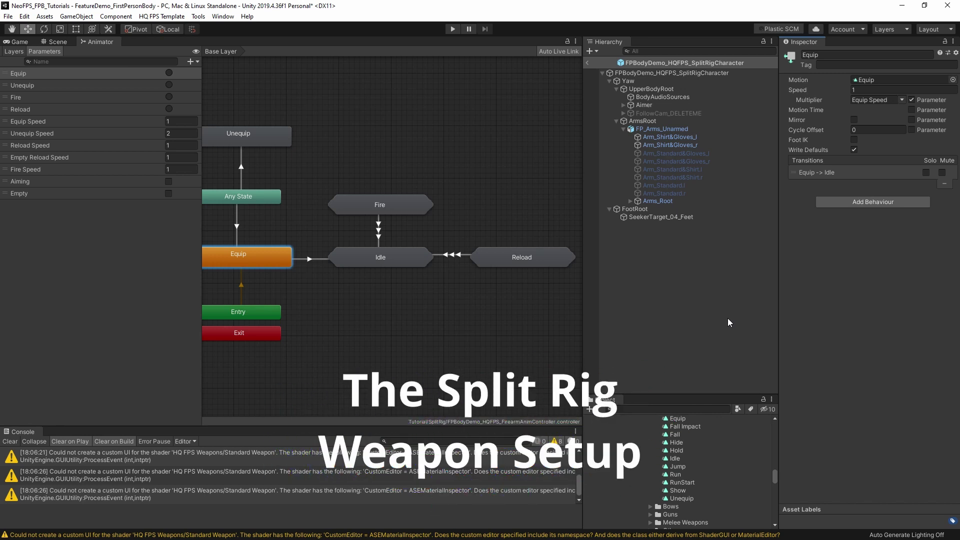
scroll(712, 457, "down", 5)
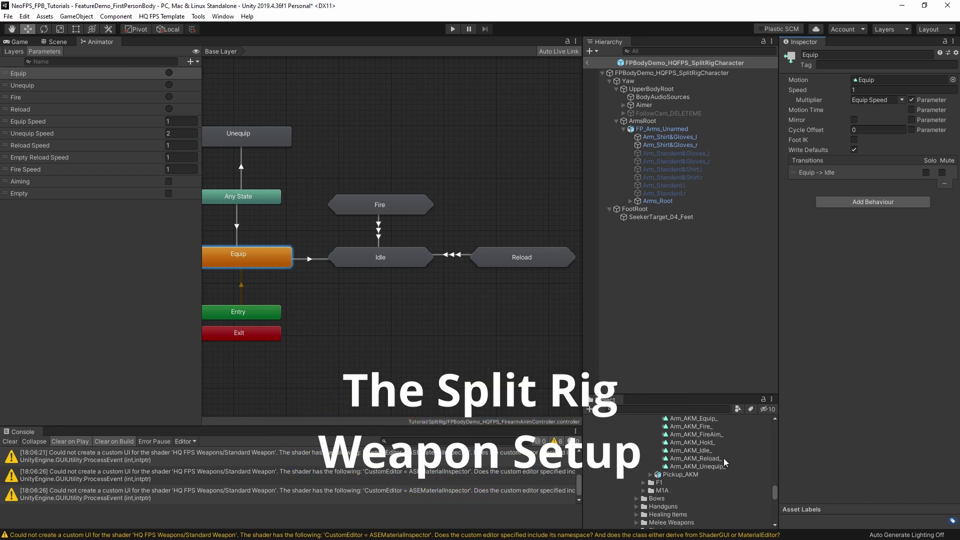
scroll(736, 471, "down", 10)
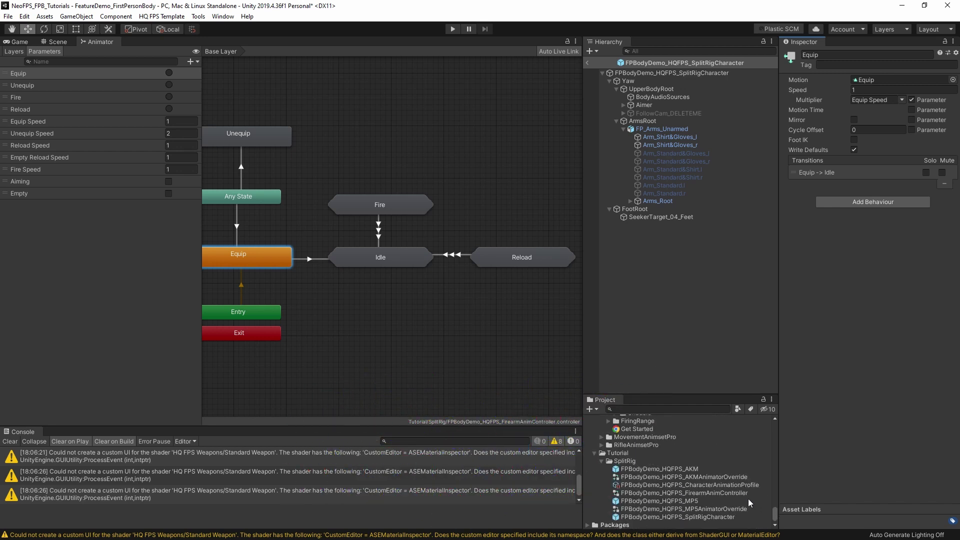
Open the FPBodyDemo_HQFPS_AKM prefab and inspect the MuzzleFlashFX_Rifle(Clone) particle system's stop action options.
double_click(666, 468)
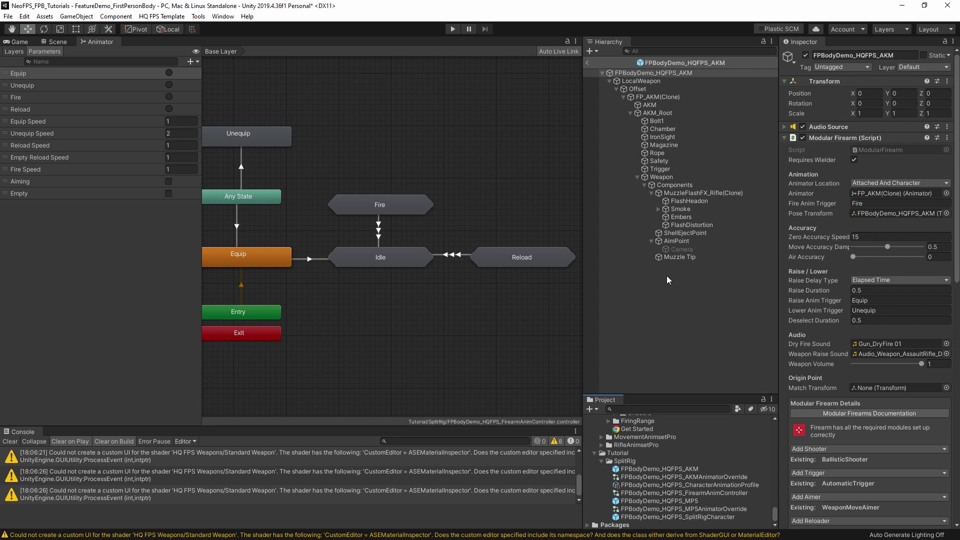
left_click(673, 189)
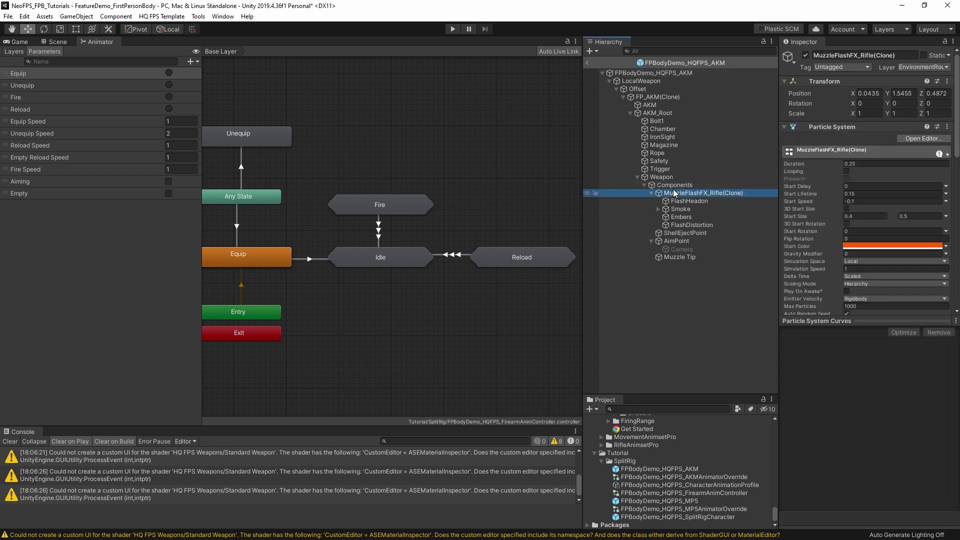
left_click(850, 321)
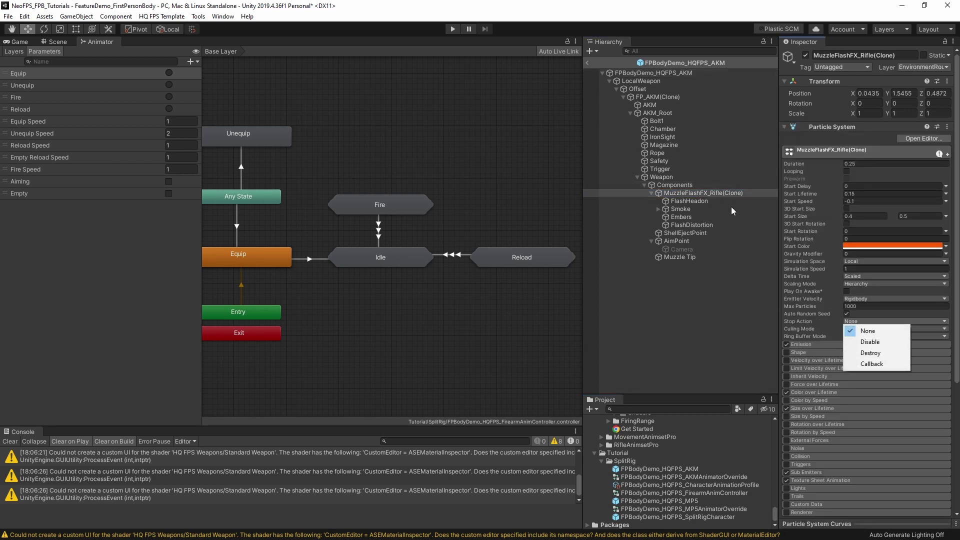
left_click(678, 328)
Review the AKM root's firearm components and muzzle flash settings, then select the Components object.
left_click(638, 72)
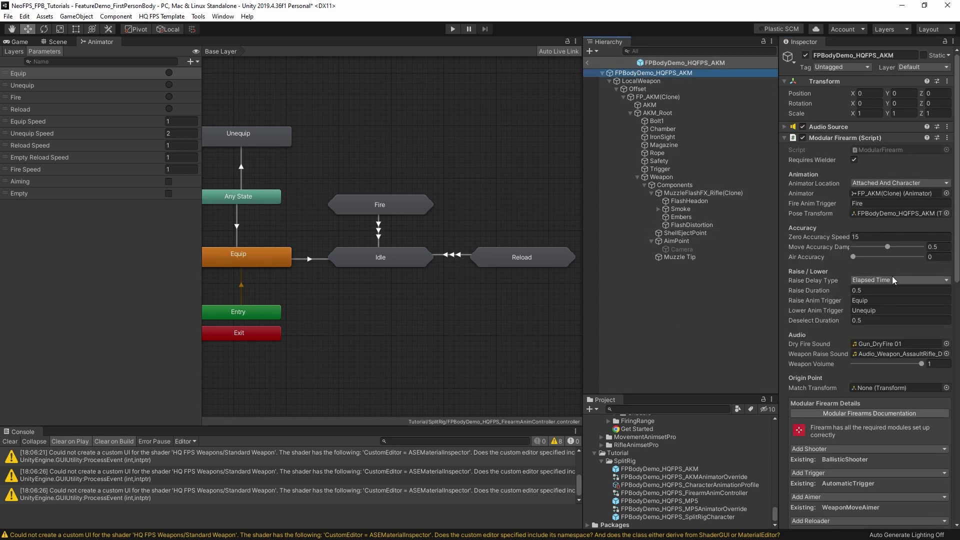
scroll(853, 300, "down", 15)
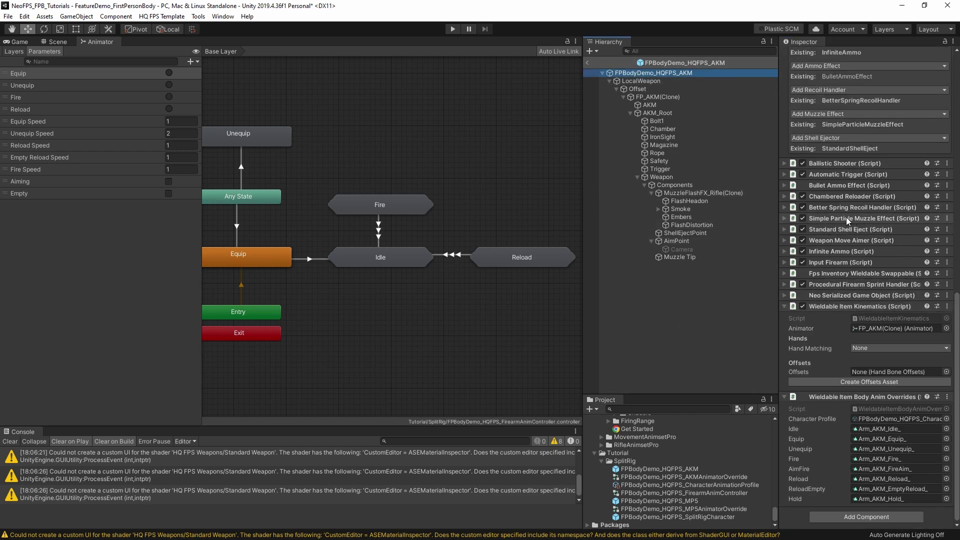
left_click(700, 193)
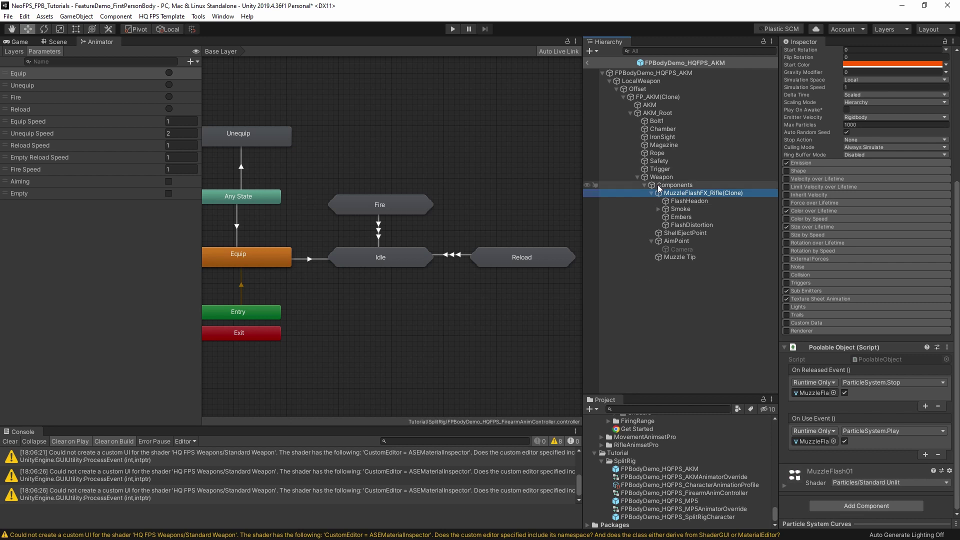
left_click(670, 184)
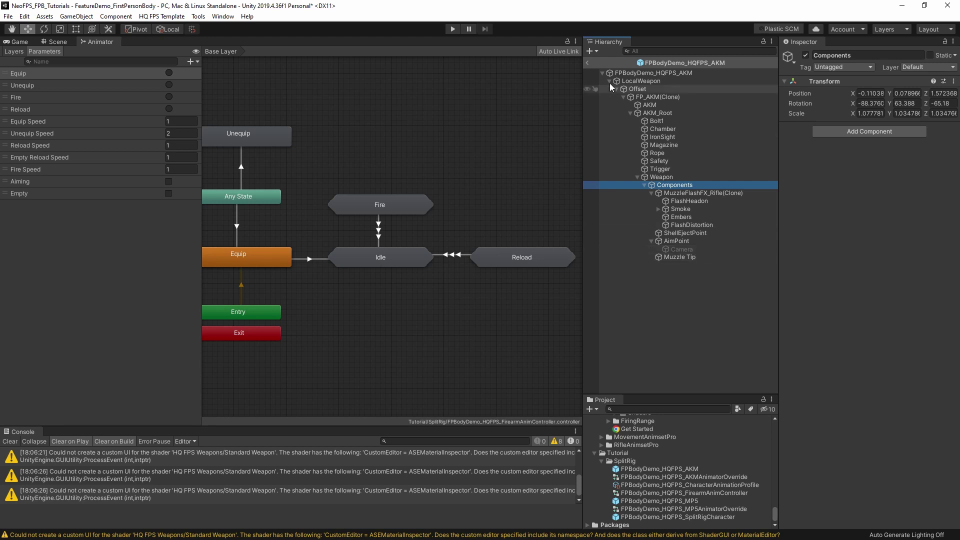
Show the AKM rifle in the Scene view, locating Muzzle Tip and AimPoint from above.
left_click(56, 43)
left_click(694, 257)
left_click(683, 241)
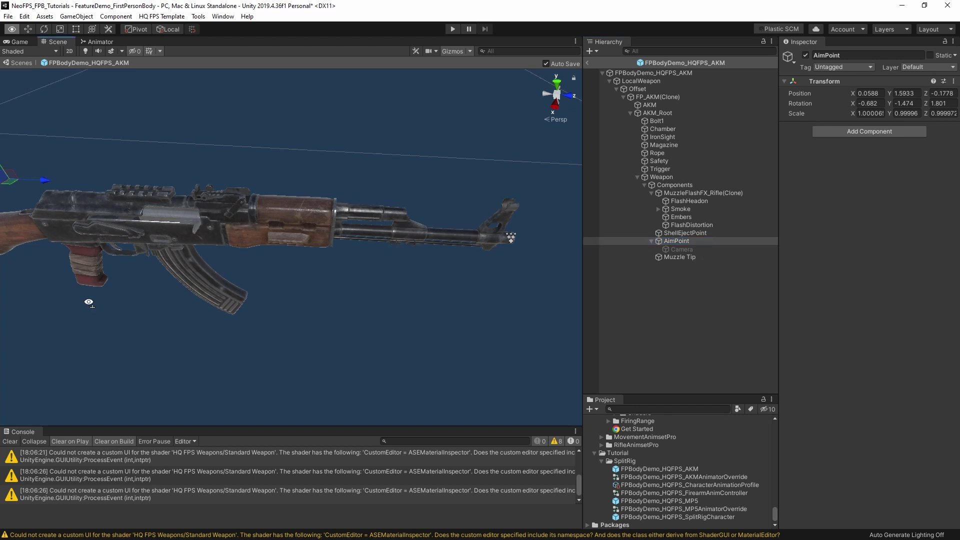
left_click_drag(86, 300, 363, 385, "alt")
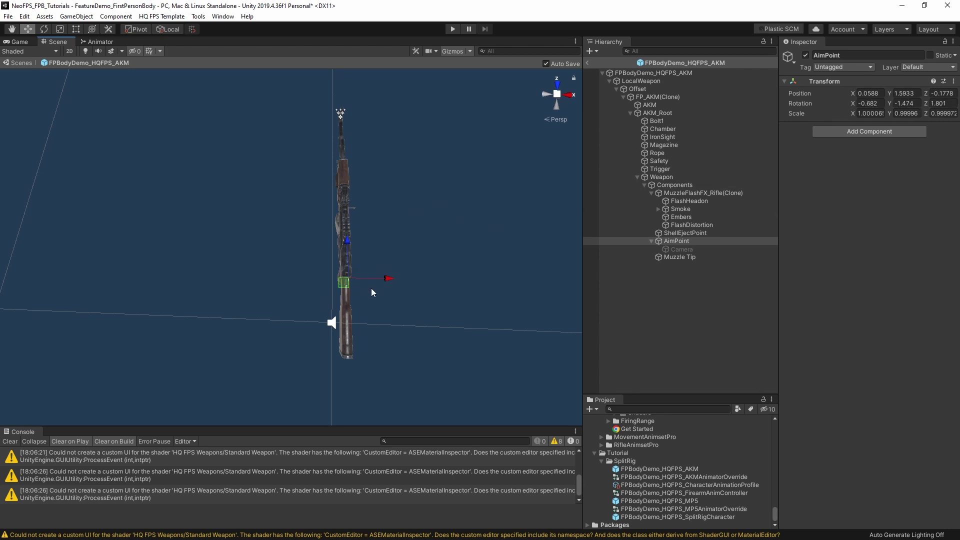
left_click(675, 185)
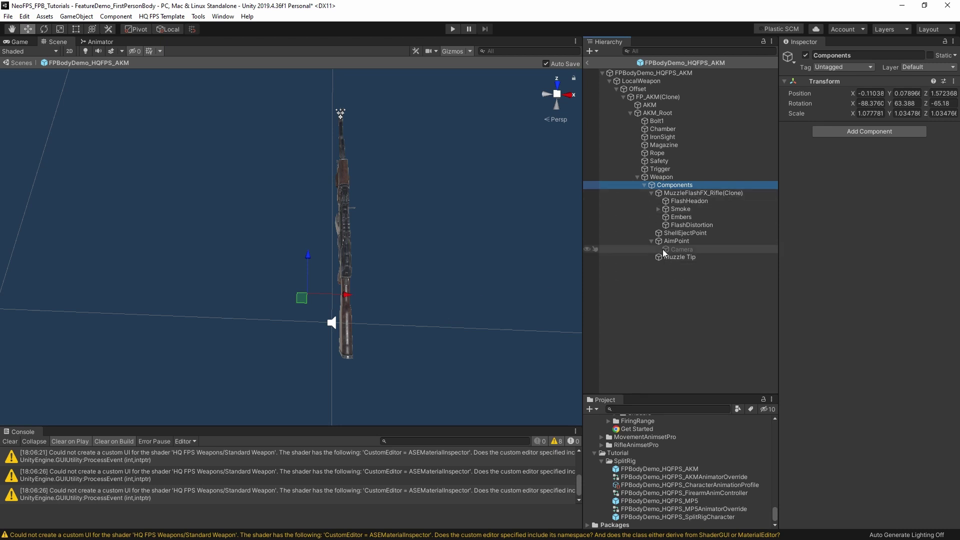
Inspect FP_AKM(Clone)'s animator and the AKMAnimatorOverride clip list, locating the AKM_FireAim_ clip.
left_click(662, 95)
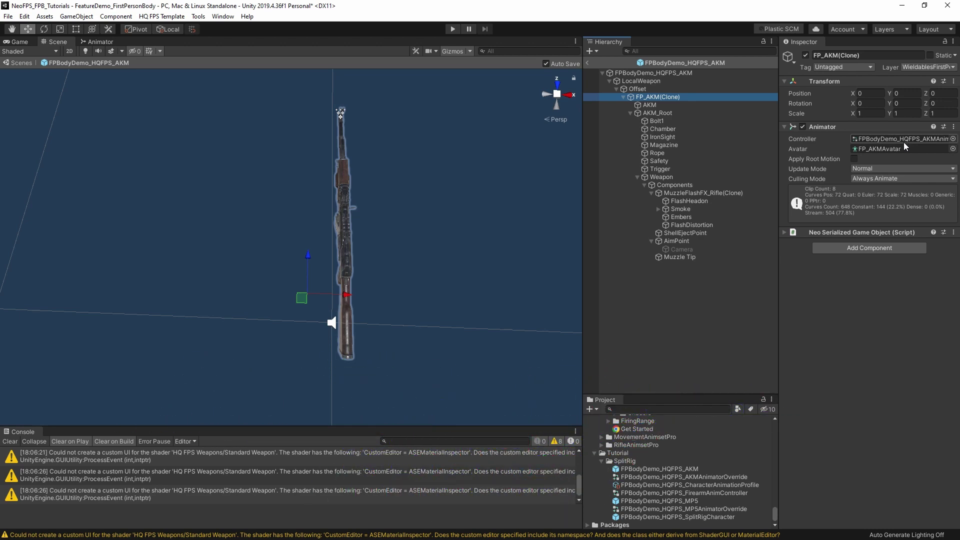
left_click(702, 477)
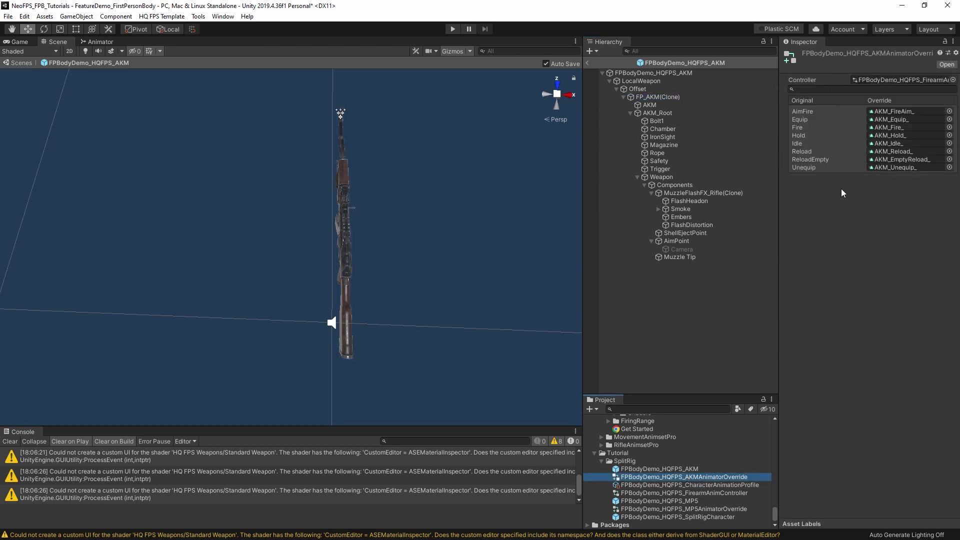
right_click(625, 461)
mouse_move(666, 212)
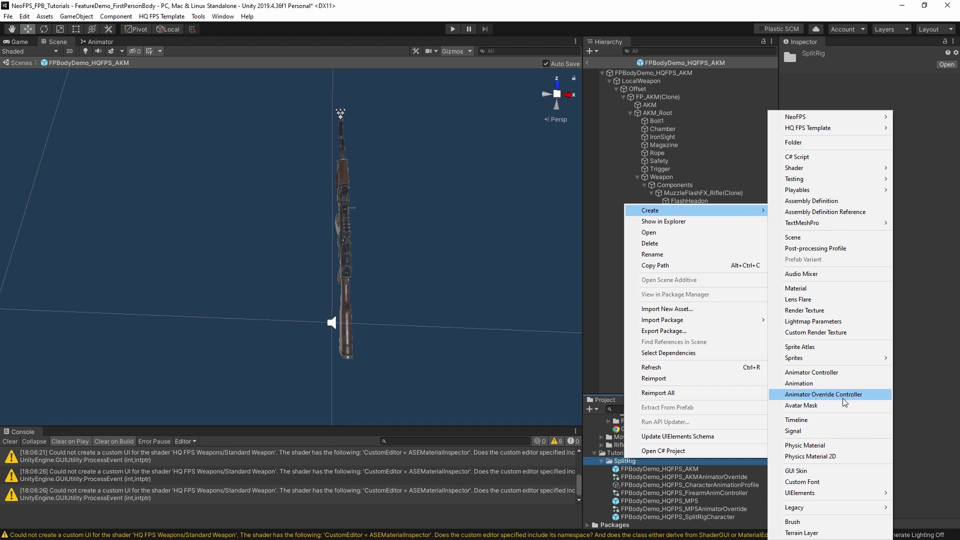
left_click(658, 483)
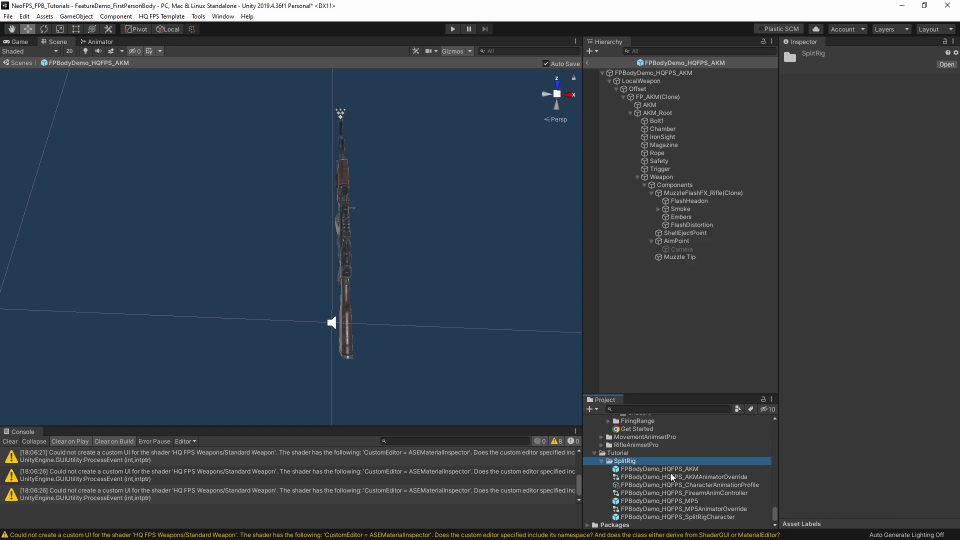
left_click(695, 476)
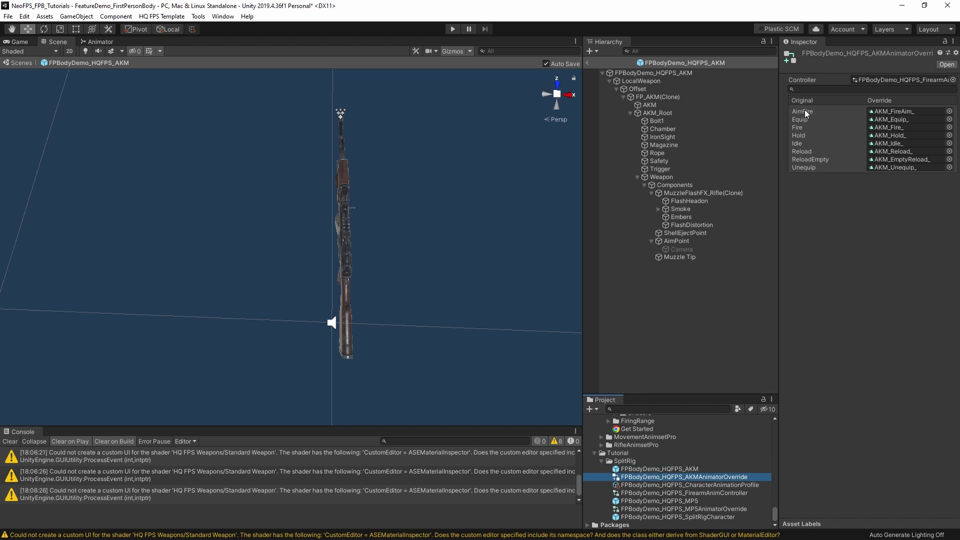
left_click(892, 110)
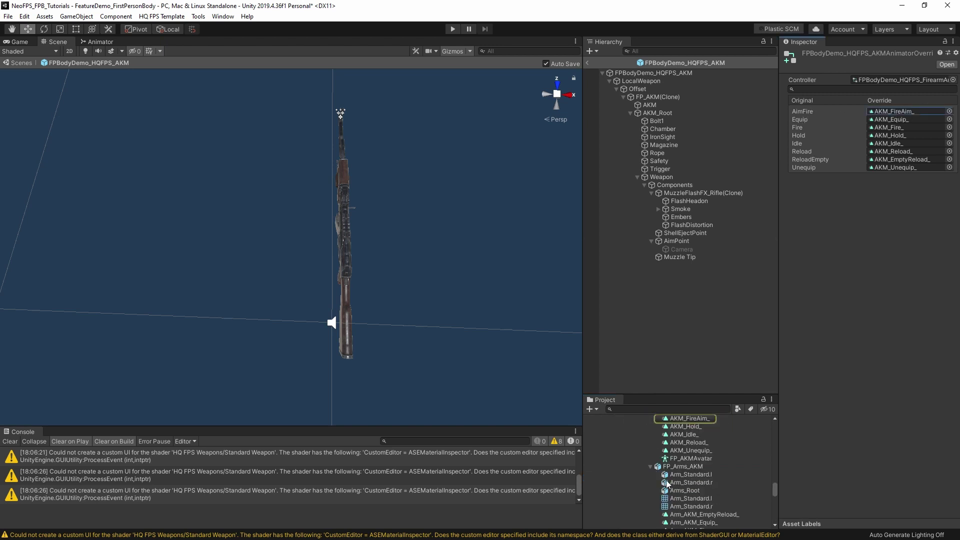
scroll(691, 466, "up", 3)
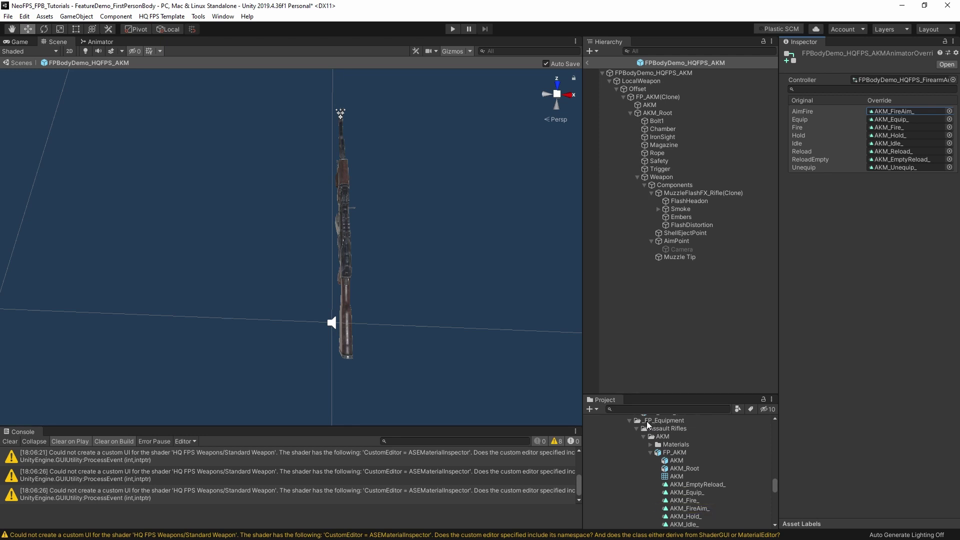
Enlarge the Project panel and ping FP_AKM(Clone)'s FPBodyDemo_HQFPS_AKMAnimatorOverride controller asset.
left_click_drag(670, 395, 672, 240)
scroll(697, 306, "up", 3)
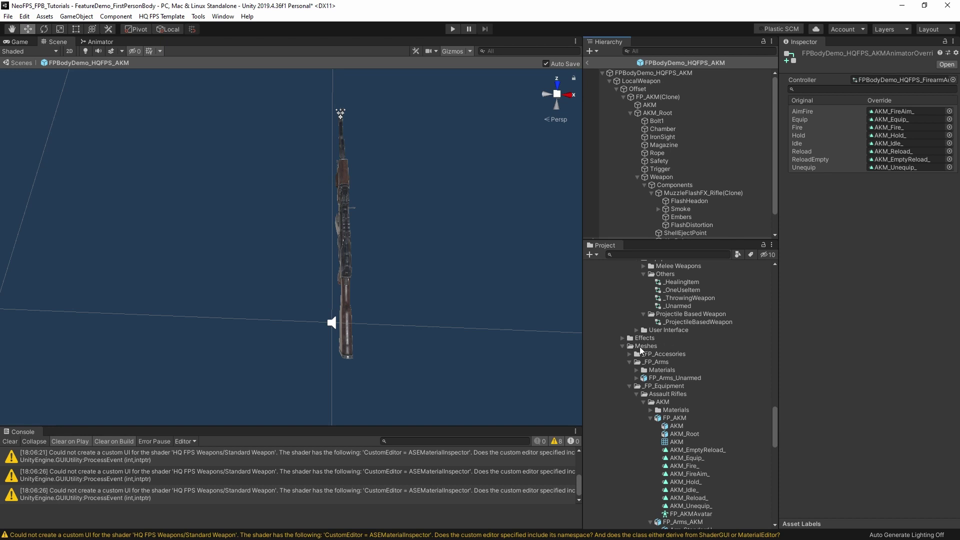
scroll(643, 352, "down", 1)
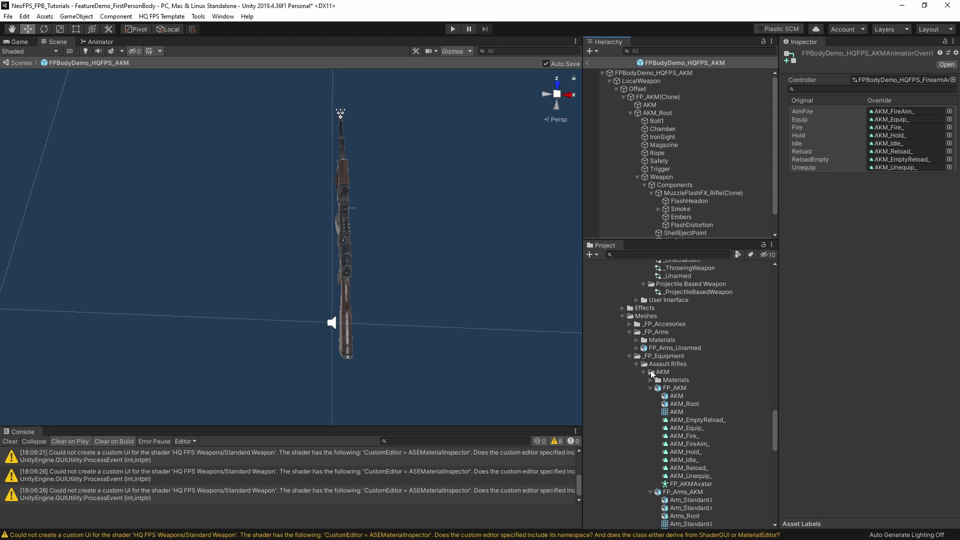
scroll(644, 366, "down", 2)
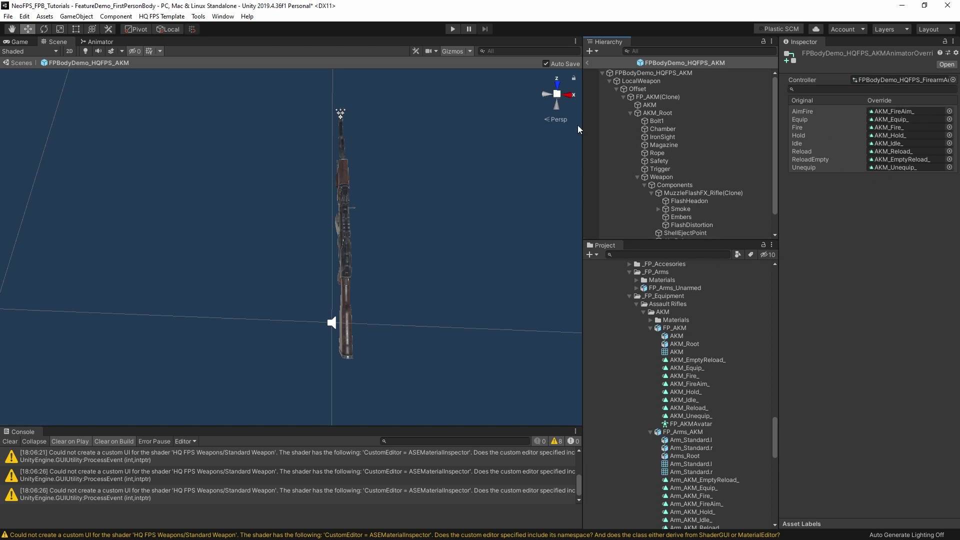
left_click(660, 97)
left_click(903, 138)
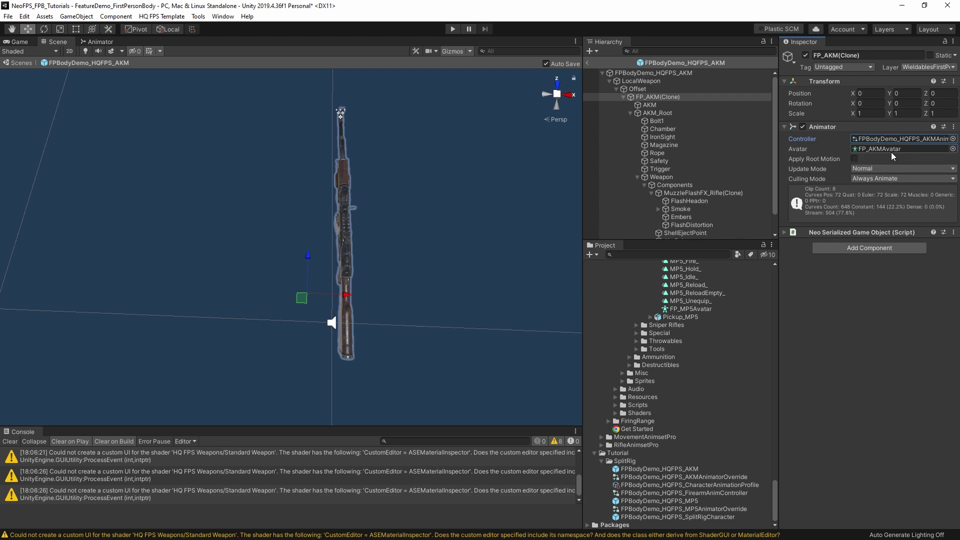
Show the AKM root's Wieldable Item Body Anim Overrides with Idle, Equip, Fire mapped to Arm_AKM_ clips.
left_click(650, 73)
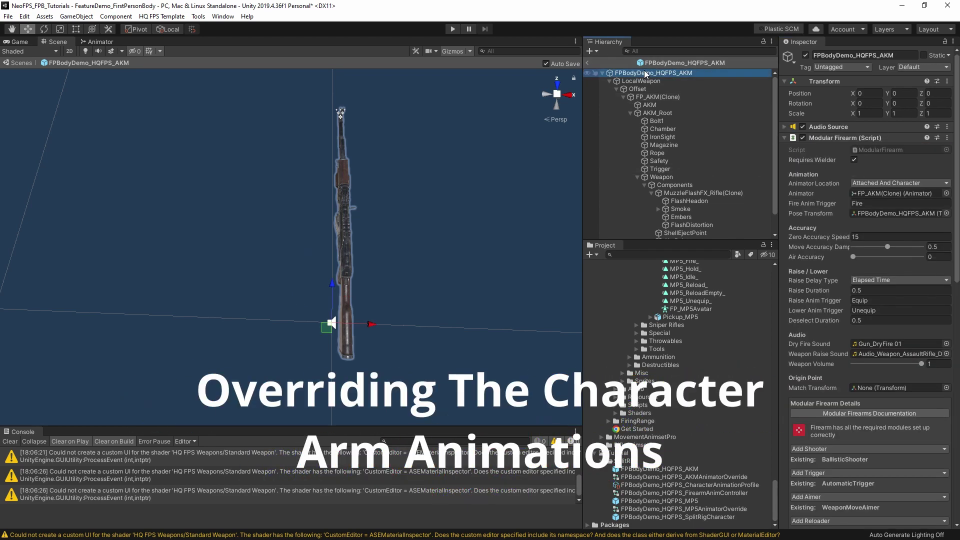
scroll(818, 350, "down", 10)
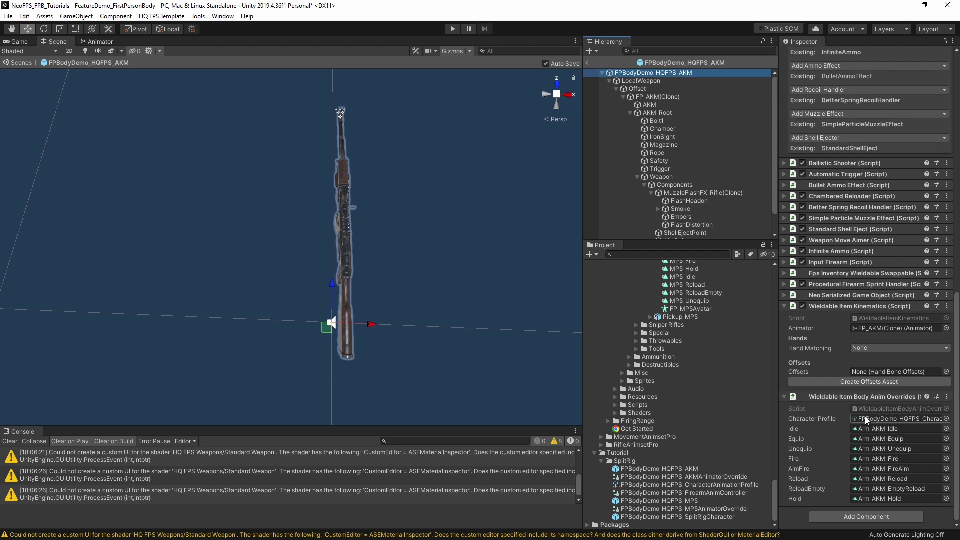
Create a First-Person Character Animation Profile in SplitRig using FPBodyDemo_HQFPS_FirearmAnimController as controller.
right_click(625, 461)
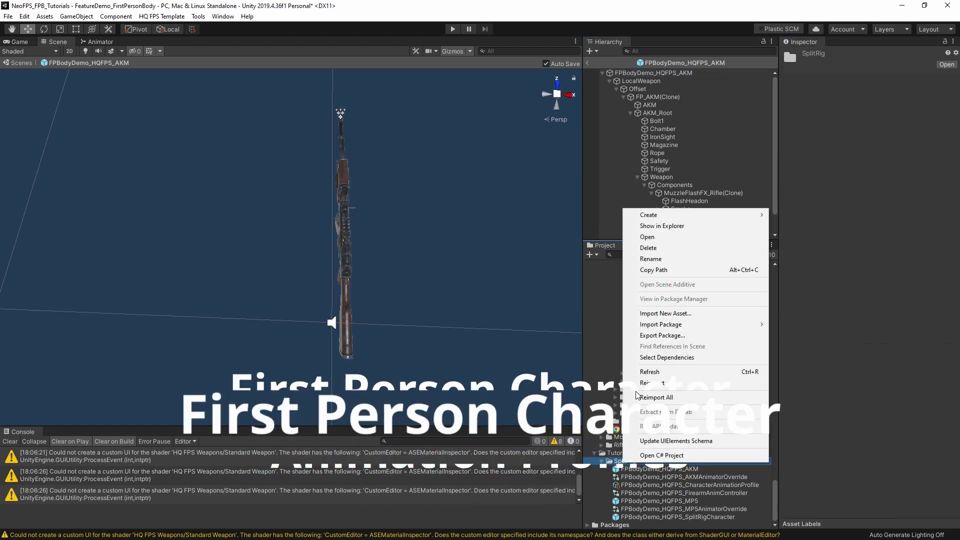
mouse_move(690, 215)
mouse_move(784, 116)
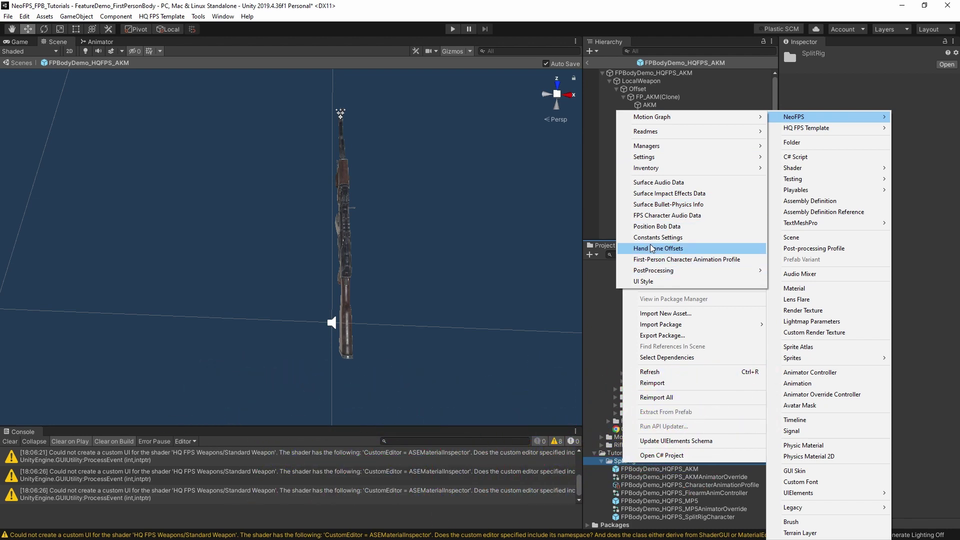
left_click(676, 259)
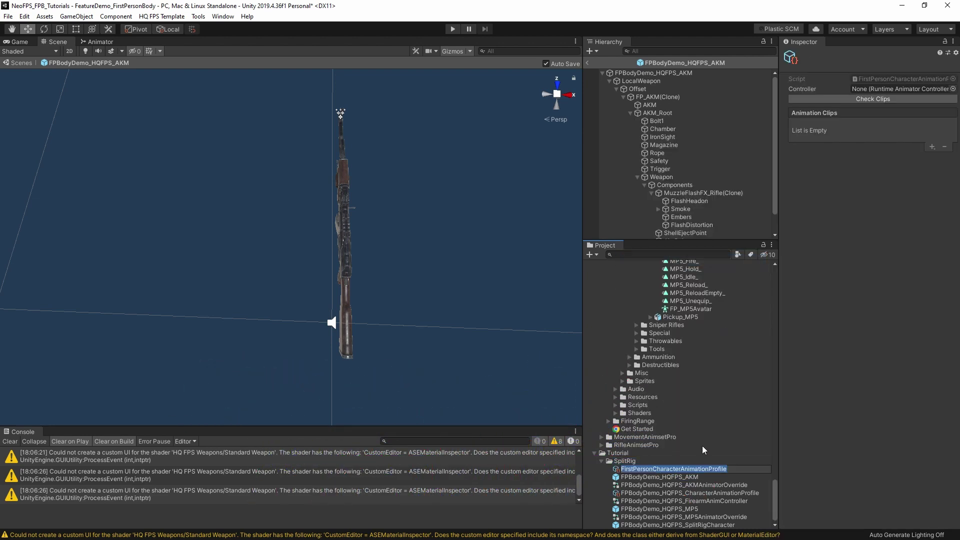
key("Return")
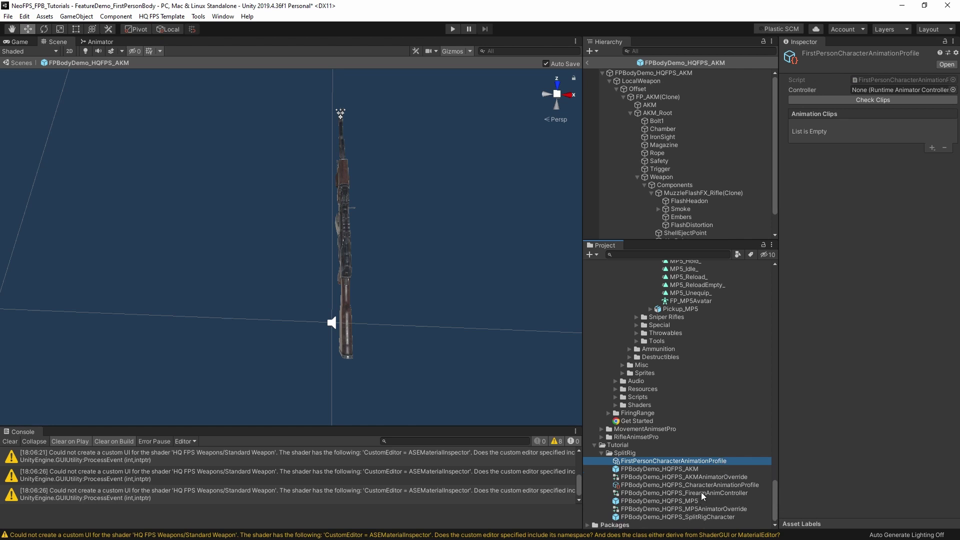
left_click_drag(700, 492, 875, 91)
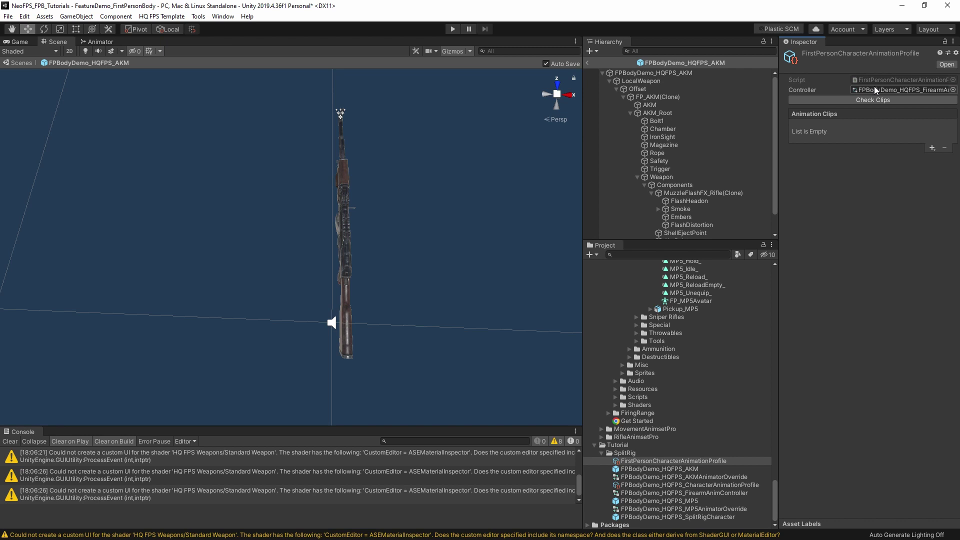
left_click(932, 148)
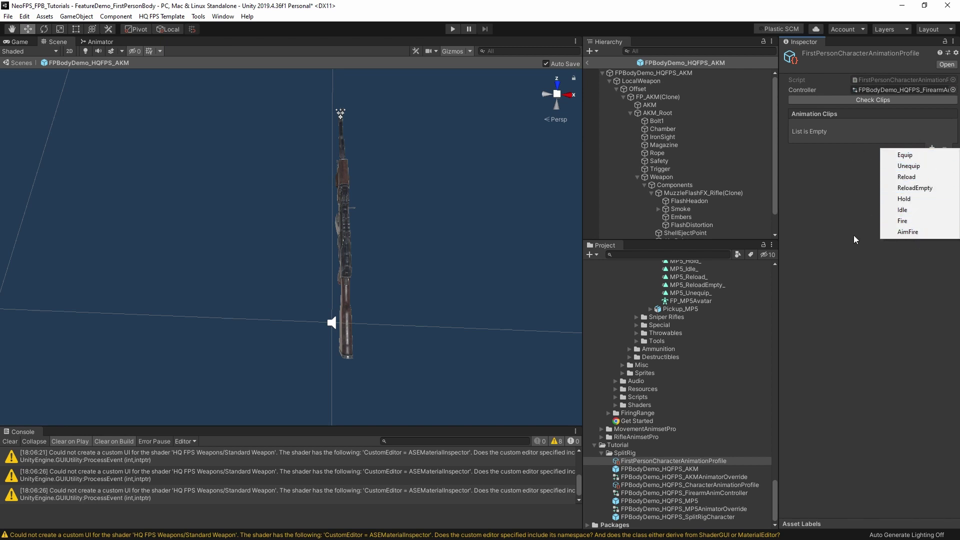
left_click(838, 224)
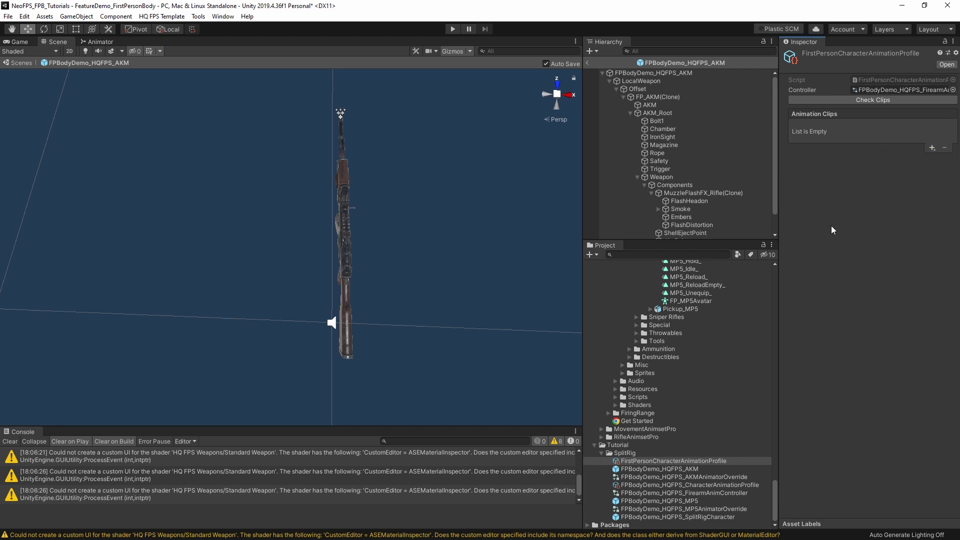
Select the FPBodyDemo_HQFPS_AKM prefab and scroll to its body anim overrides.
left_click(670, 469)
scroll(882, 416, "down", 5)
scroll(882, 416, "down", 3)
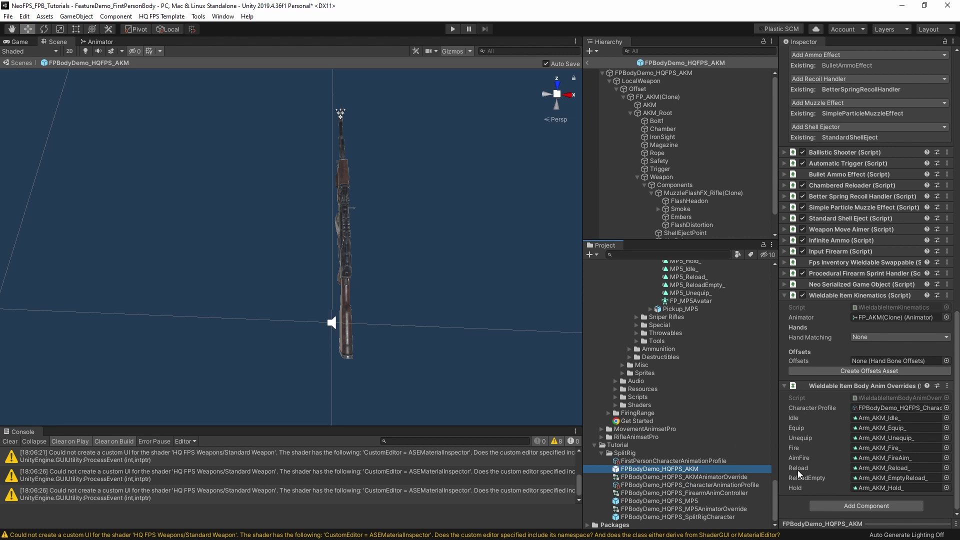
Ping the Idle override clip Arm_AKM_Idle_ among the FP_Arms_AKM animations in the Project window.
left_click(893, 416)
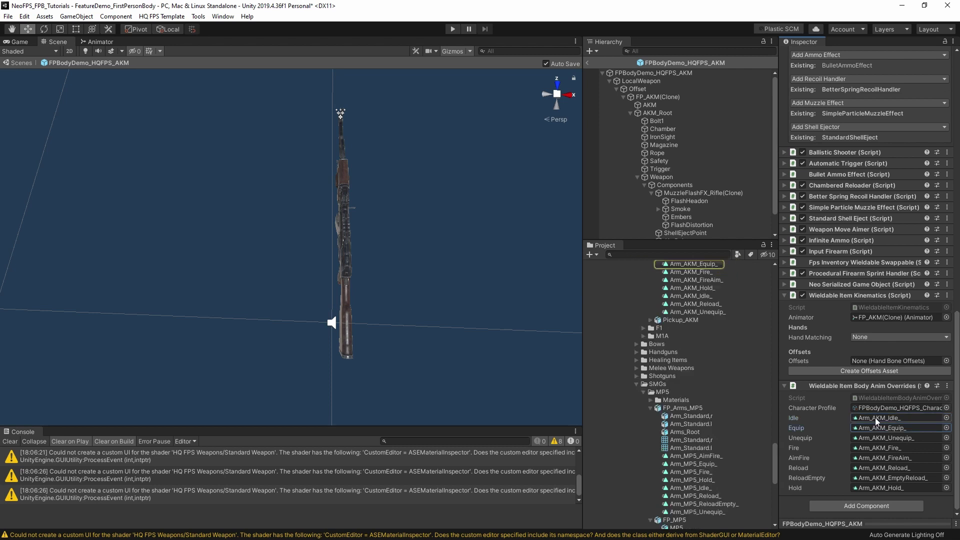
left_click(875, 417)
scroll(709, 320, "up", 3)
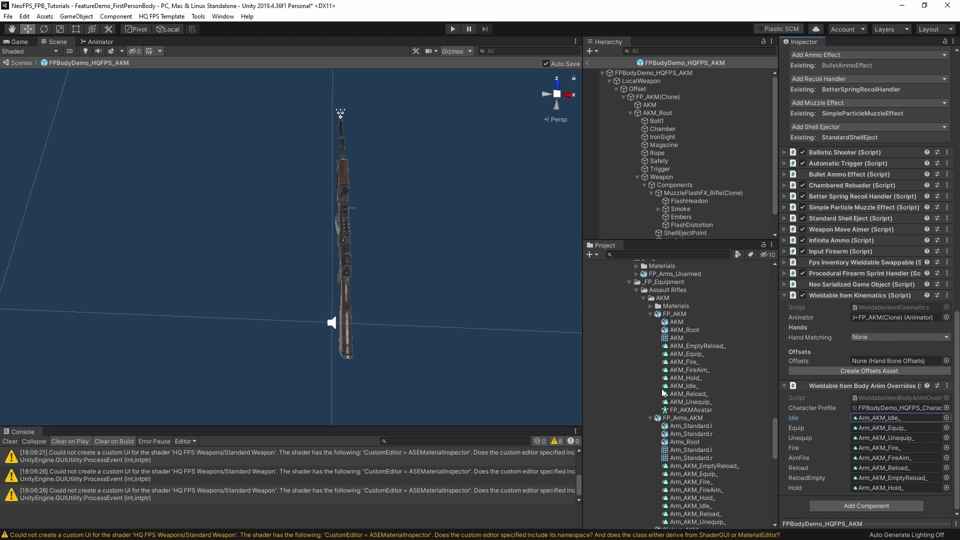
scroll(657, 381, "down", 4)
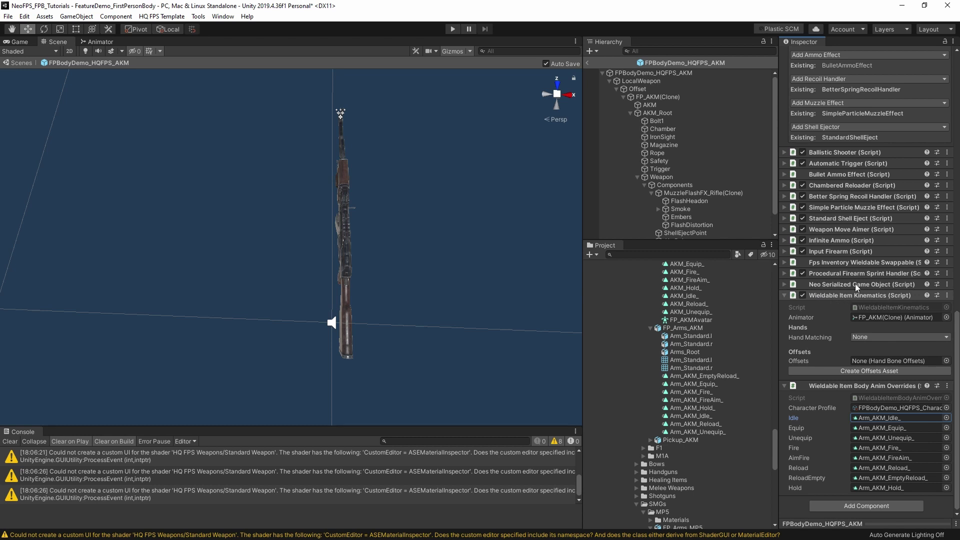
left_click(859, 335)
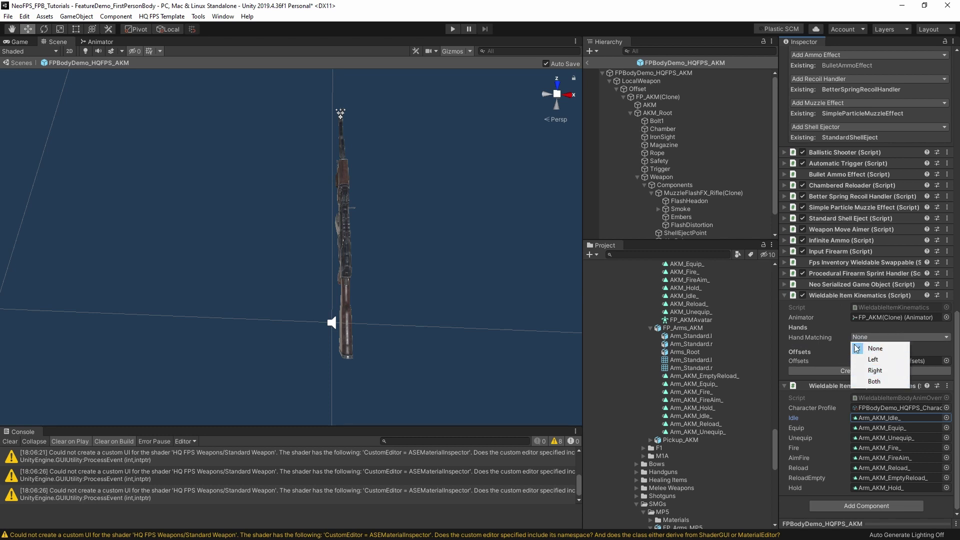
left_click(874, 348)
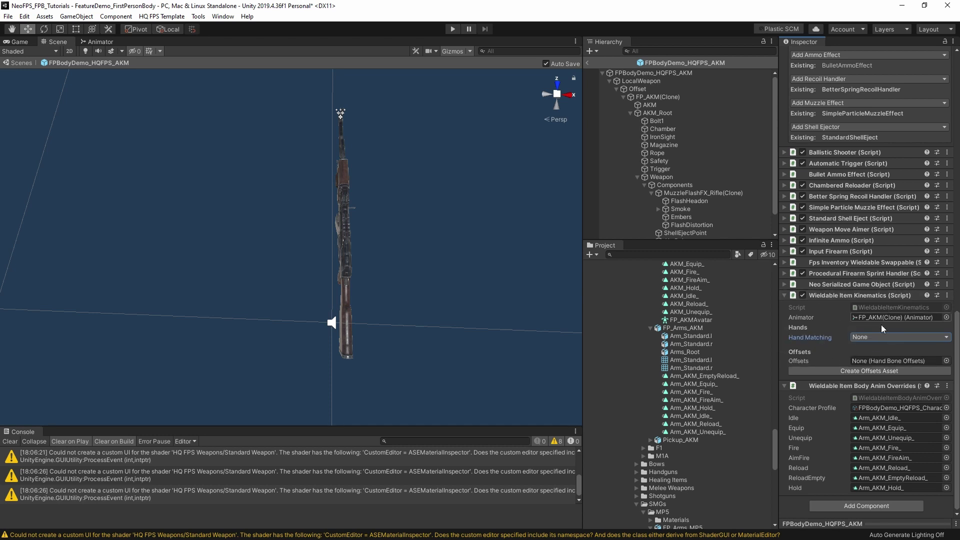
left_click(793, 316)
scroll(853, 347, "up", 10)
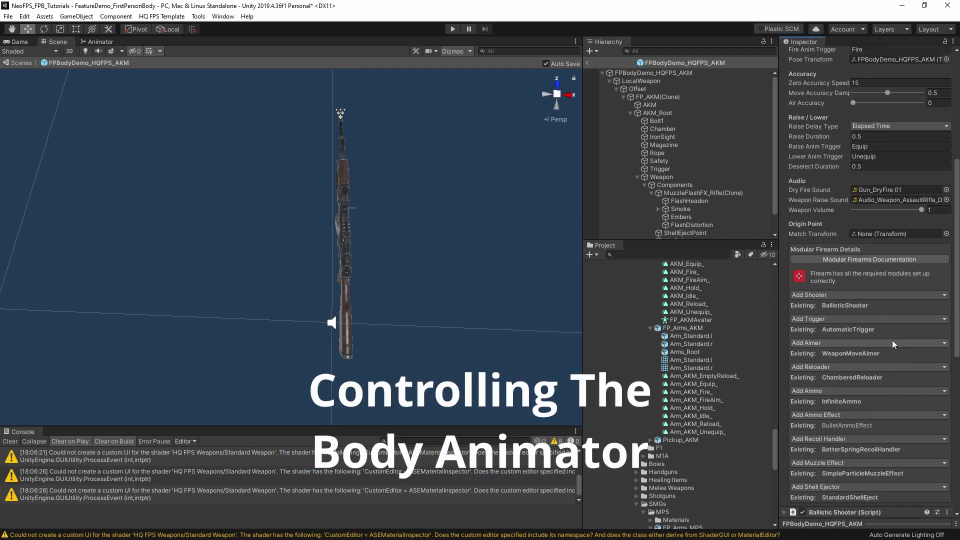
scroll(892, 340, "up", 5)
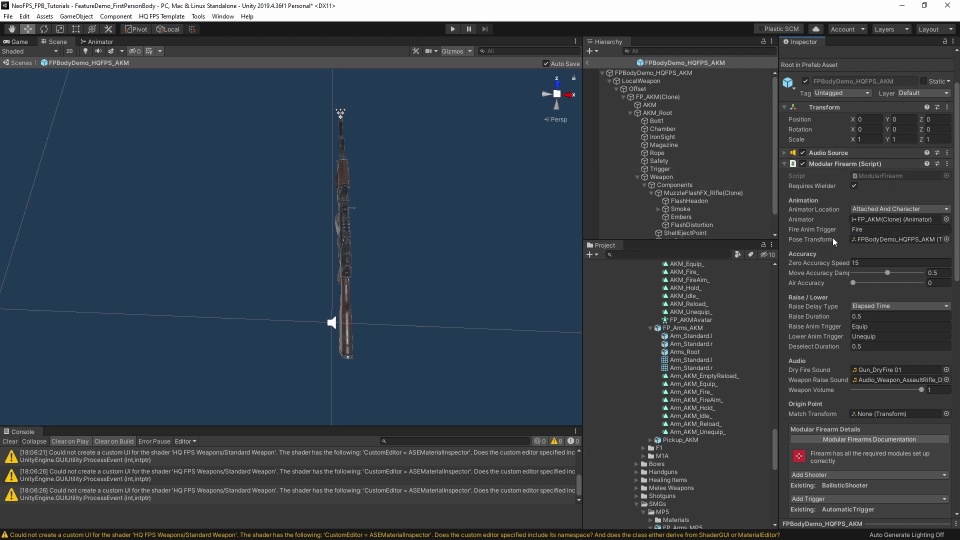
mouse_move(811, 210)
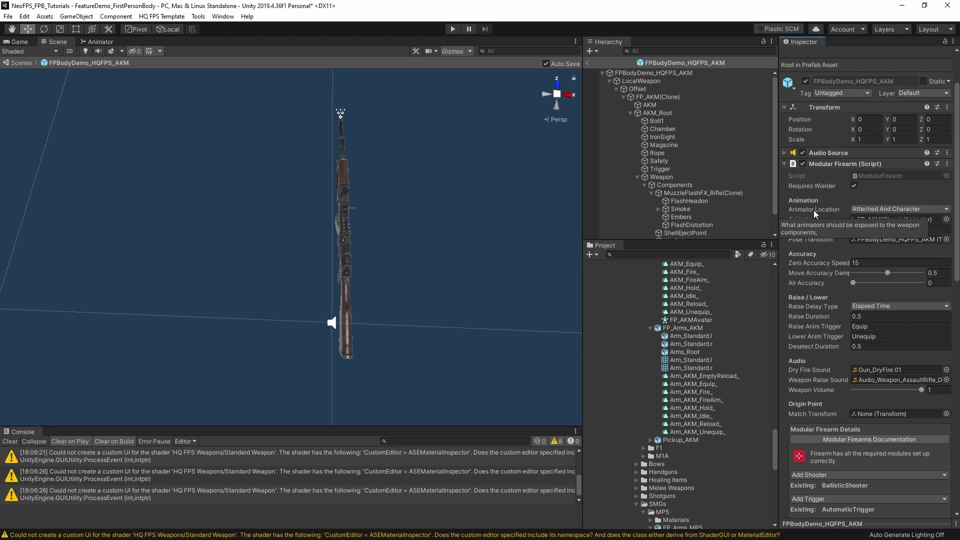
left_click(886, 209)
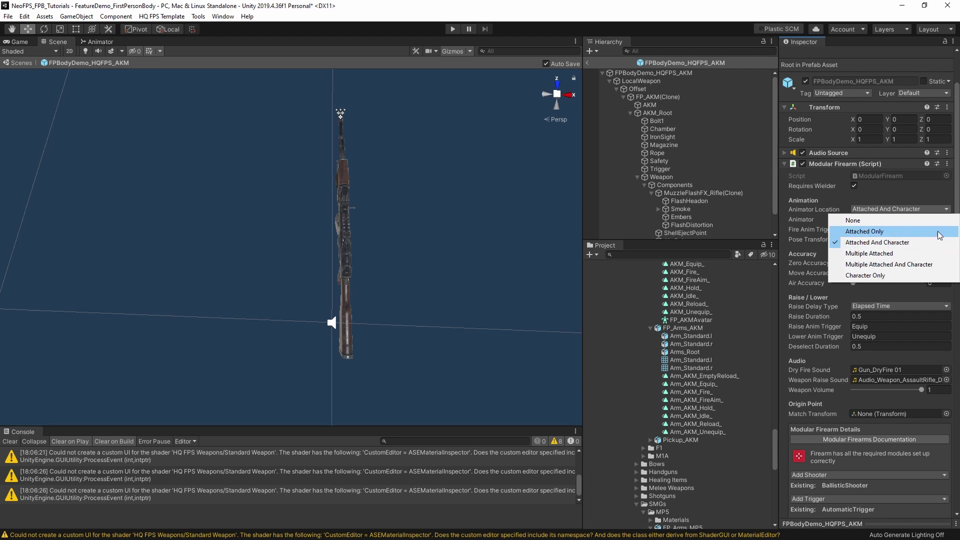
left_click(802, 328)
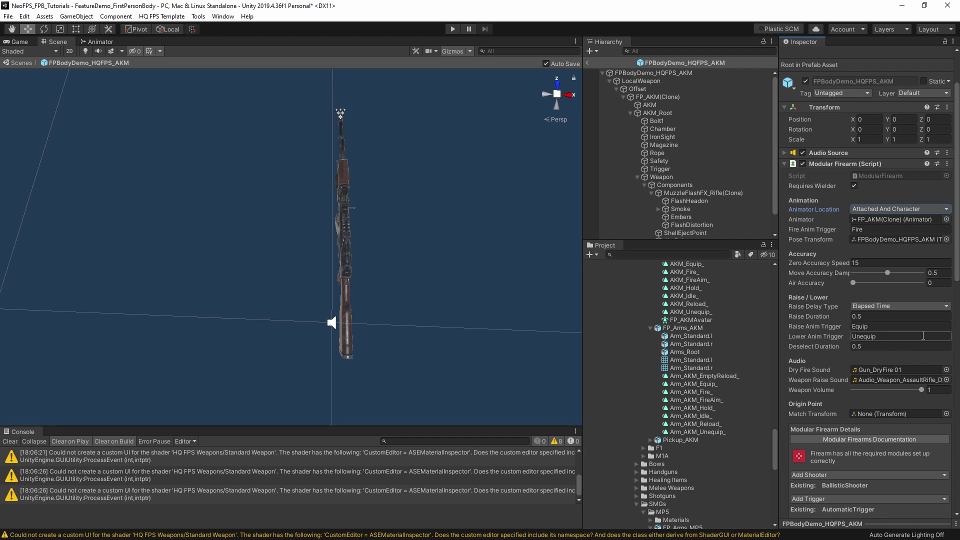
scroll(813, 324, "down", 8)
scroll(813, 324, "up", 8)
scroll(850, 323, "down", 13)
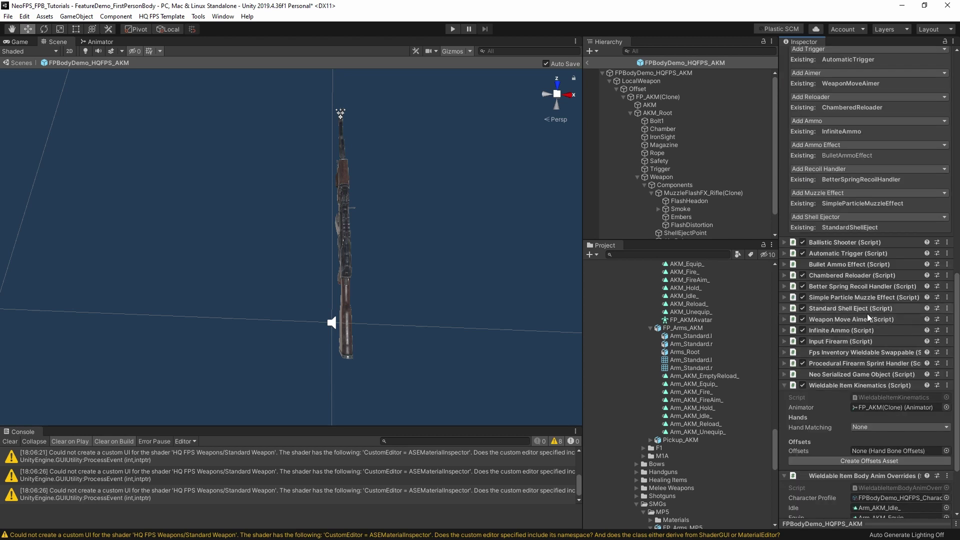
Verify the Weapon Move Aimer's Aim Anim Bool reads Aiming, then enter play mode.
left_click(791, 320)
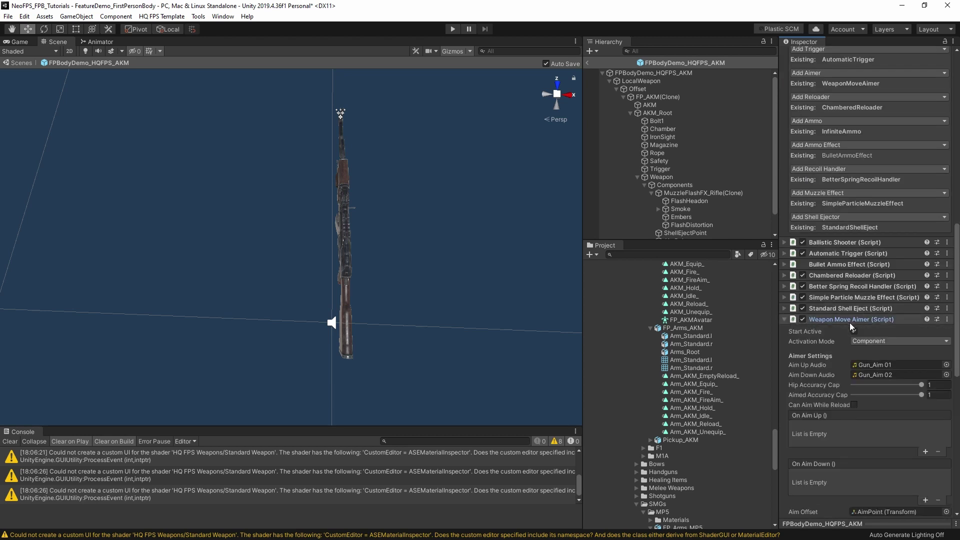
scroll(834, 327, "down", 8)
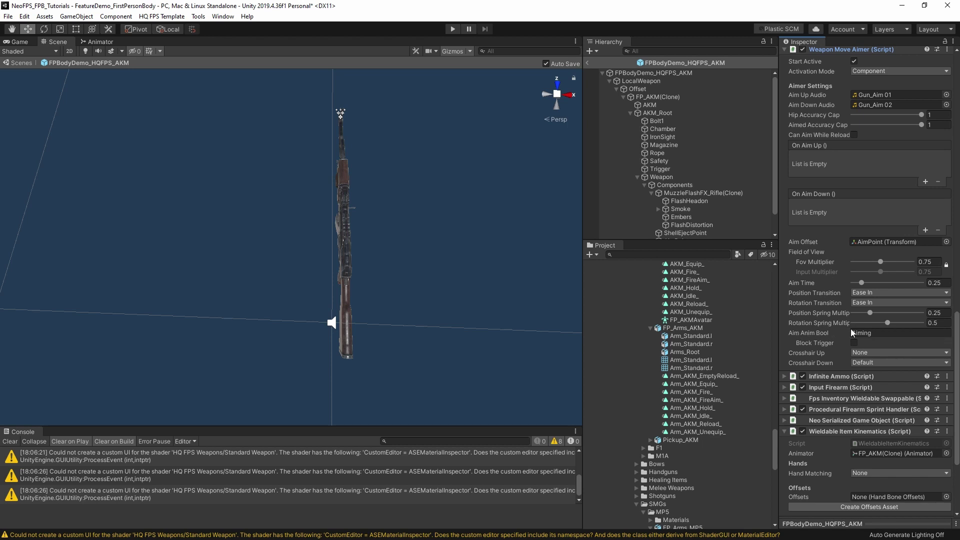
left_click(880, 333)
scroll(870, 300, "up", 3)
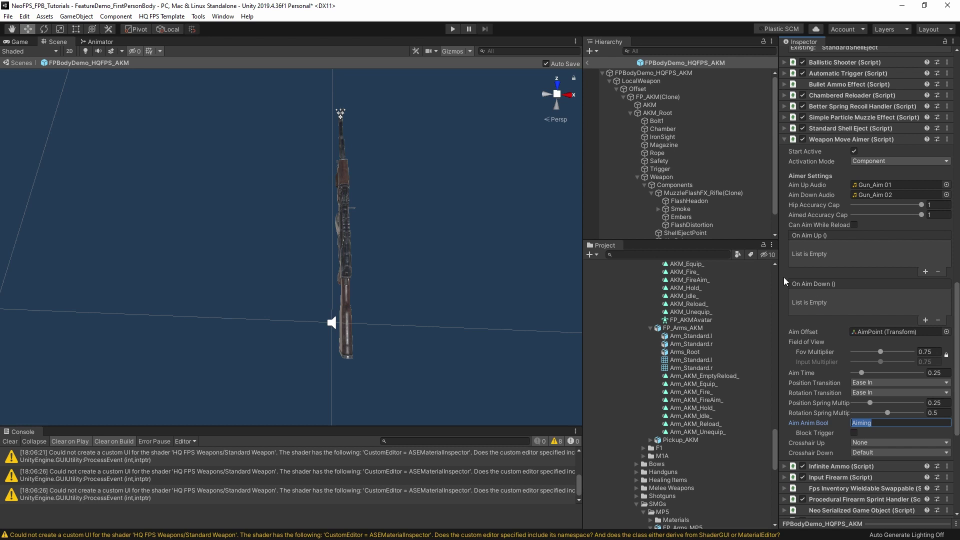
left_click(452, 29)
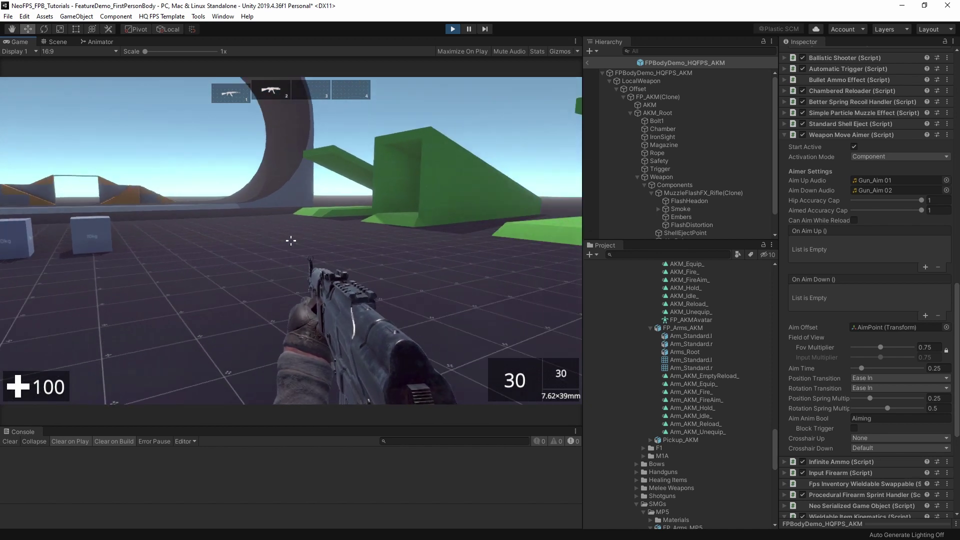
Fire the AKM, empty the 9mm SMG at the green wall, then return to the AKM for a burst.
left_click(291, 241)
left_click_drag(291, 240, 291, 241)
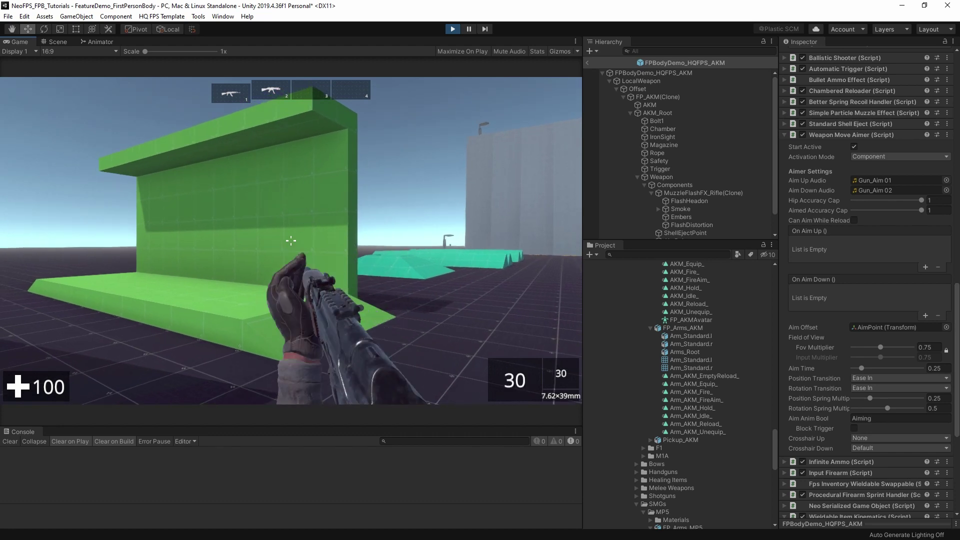
key("1")
left_click_drag(291, 241, 291, 240)
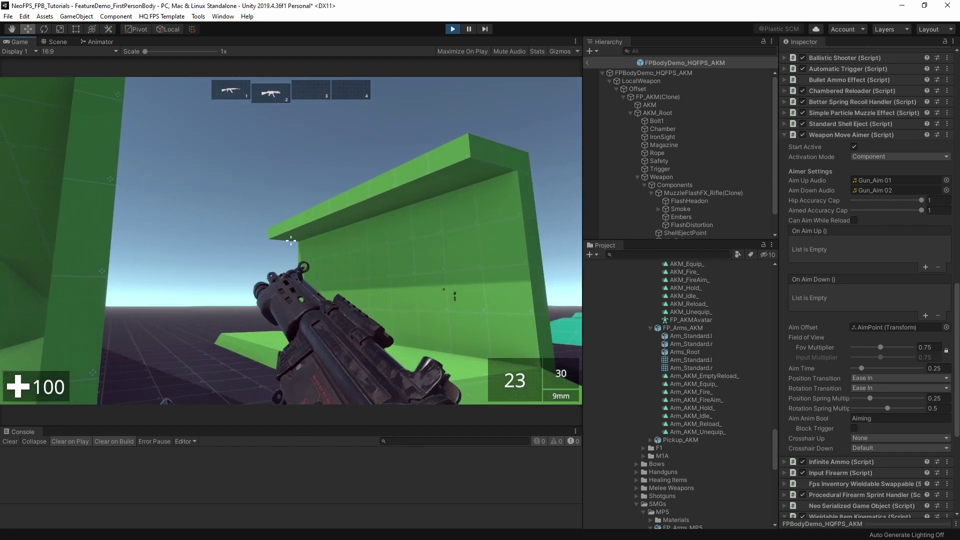
left_click_drag(290, 240, 291, 241)
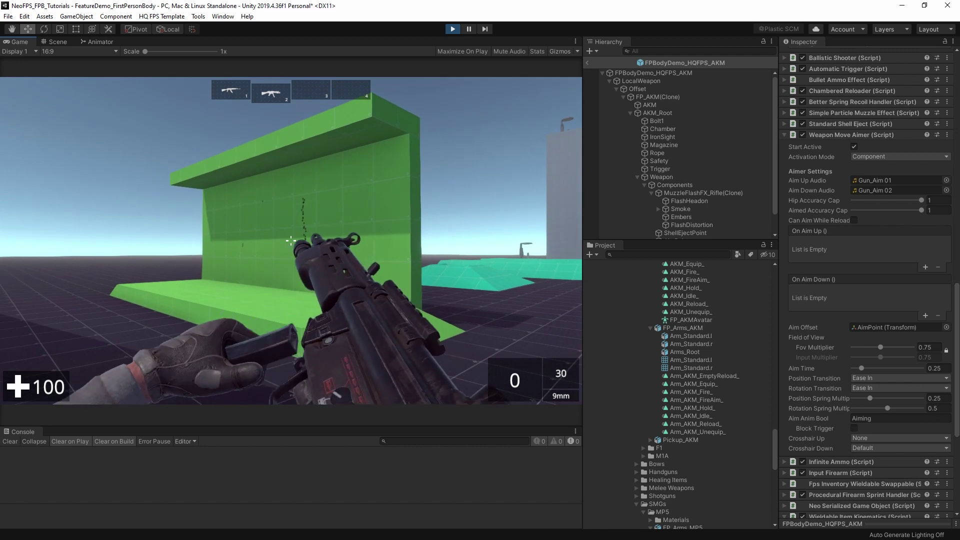
key("1")
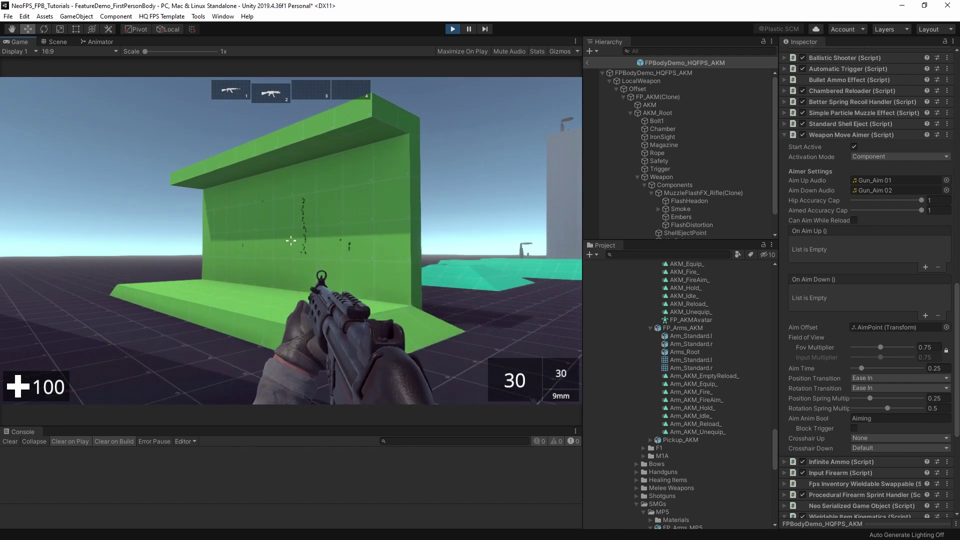
left_click_drag(291, 240, 291, 240)
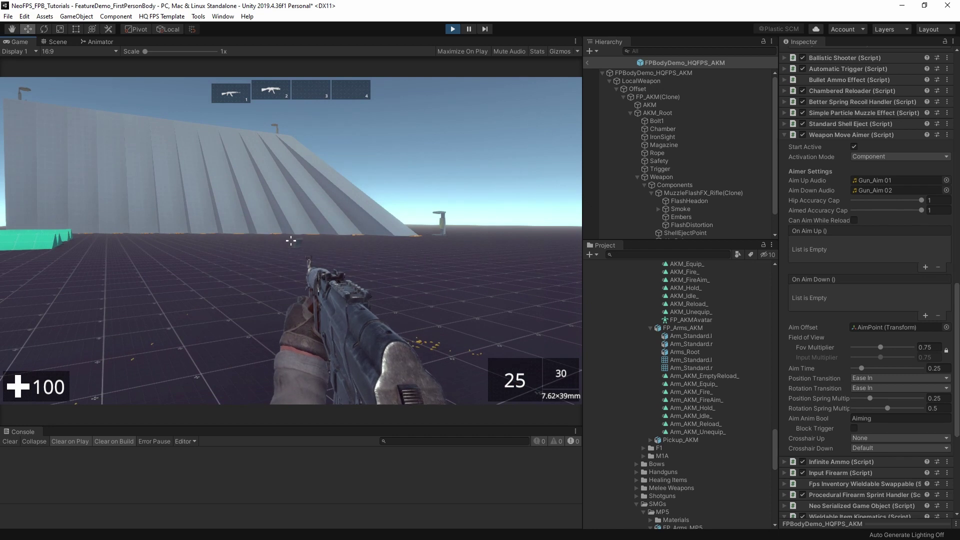